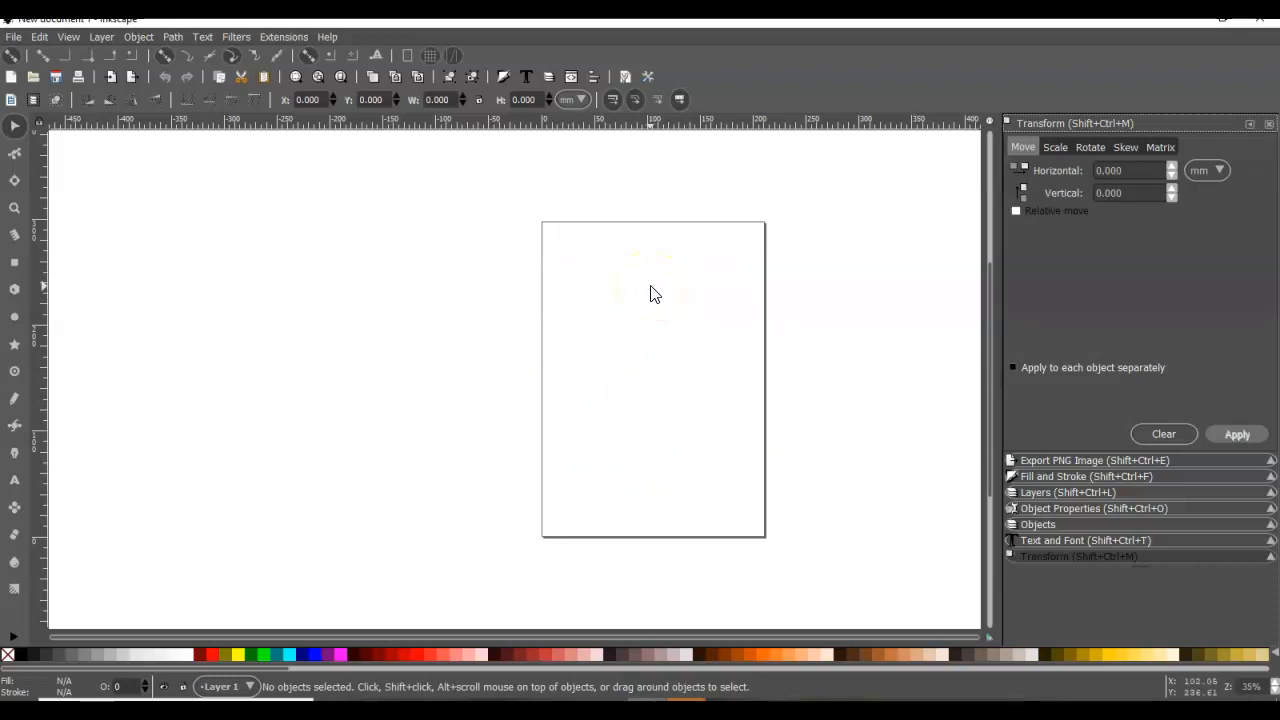
pyautogui.press('+')
pyautogui.press('+')
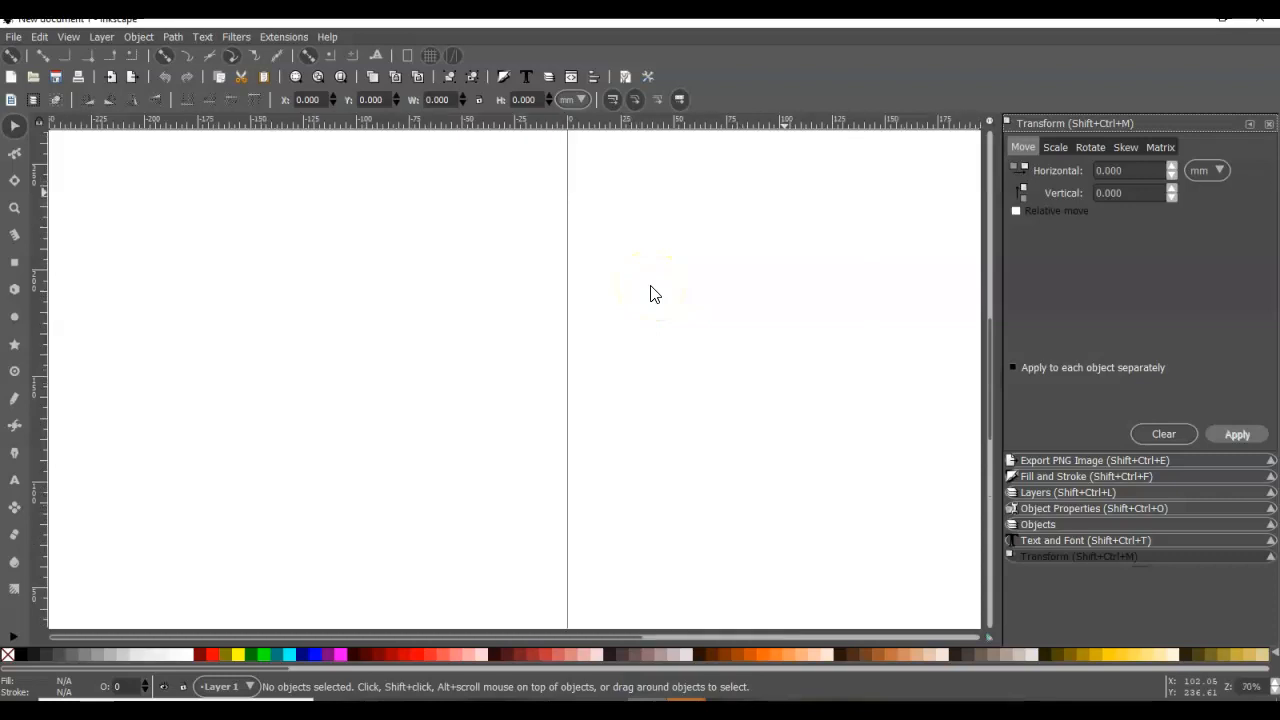
pyautogui.press('-')
pyautogui.press('-')
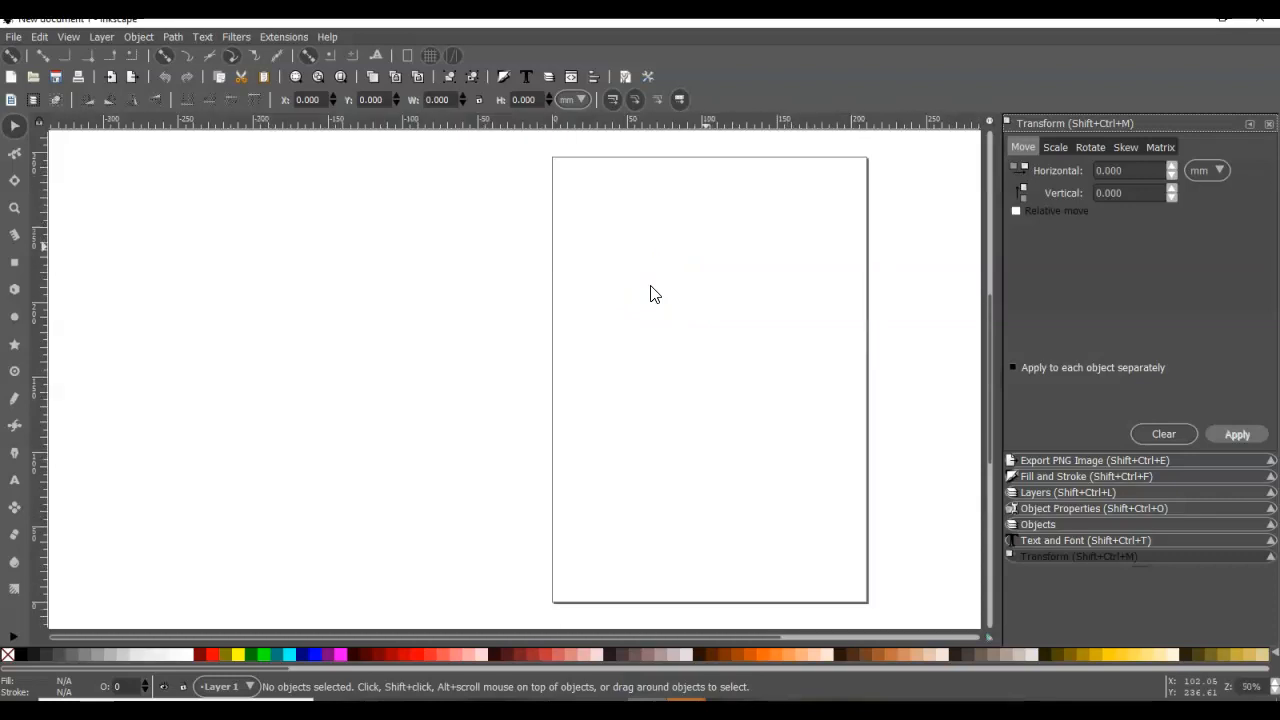
pyautogui.press('-')
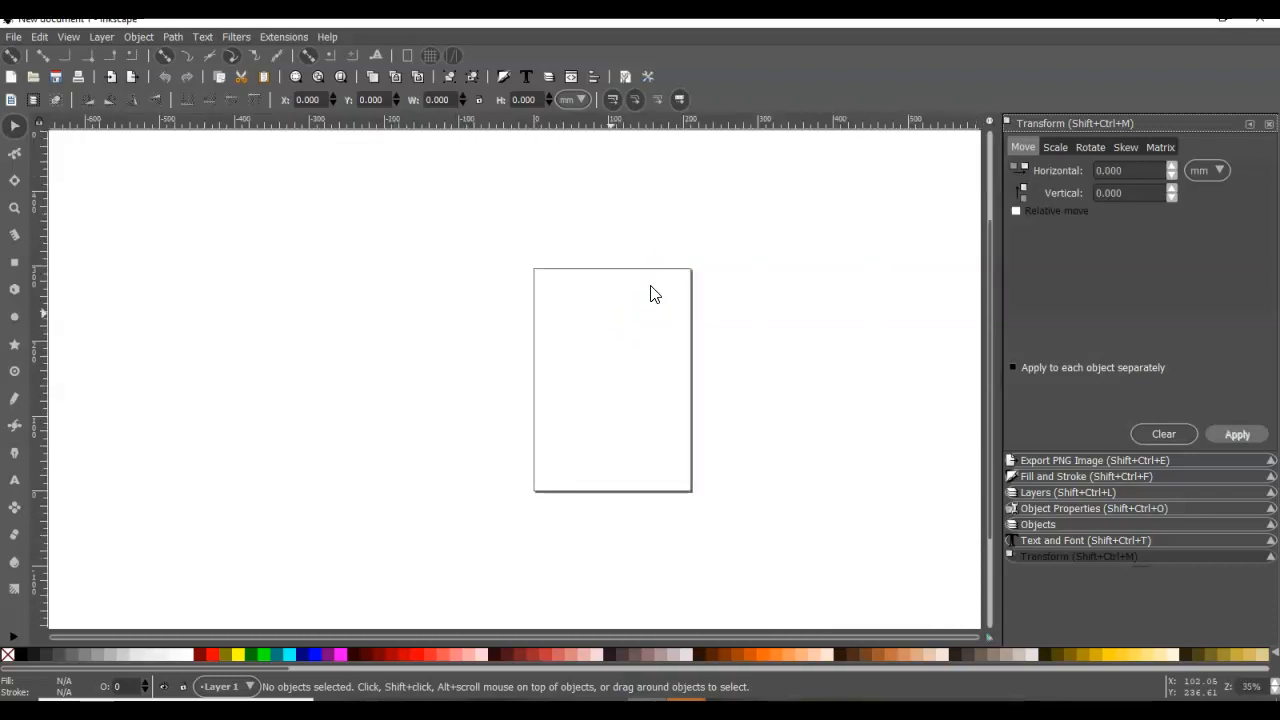
pyautogui.press('+')
pyautogui.press('+')
pyautogui.press('+')
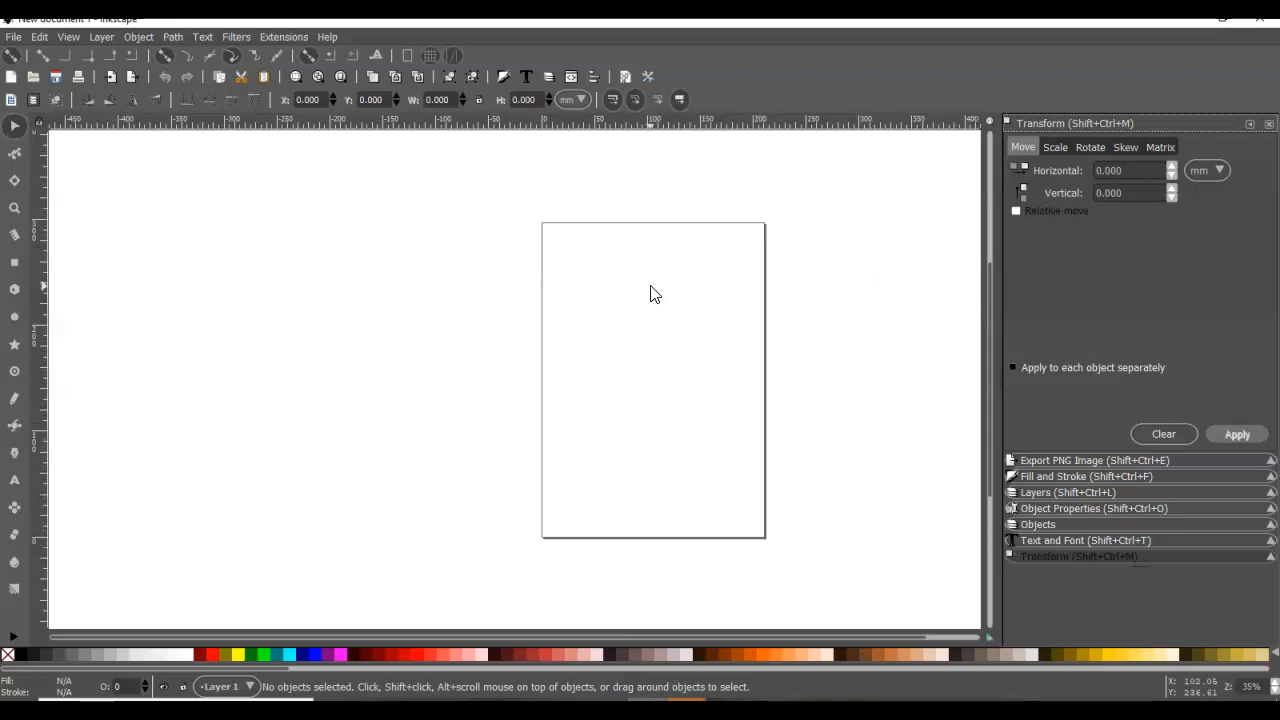
pyautogui.click(620, 290)
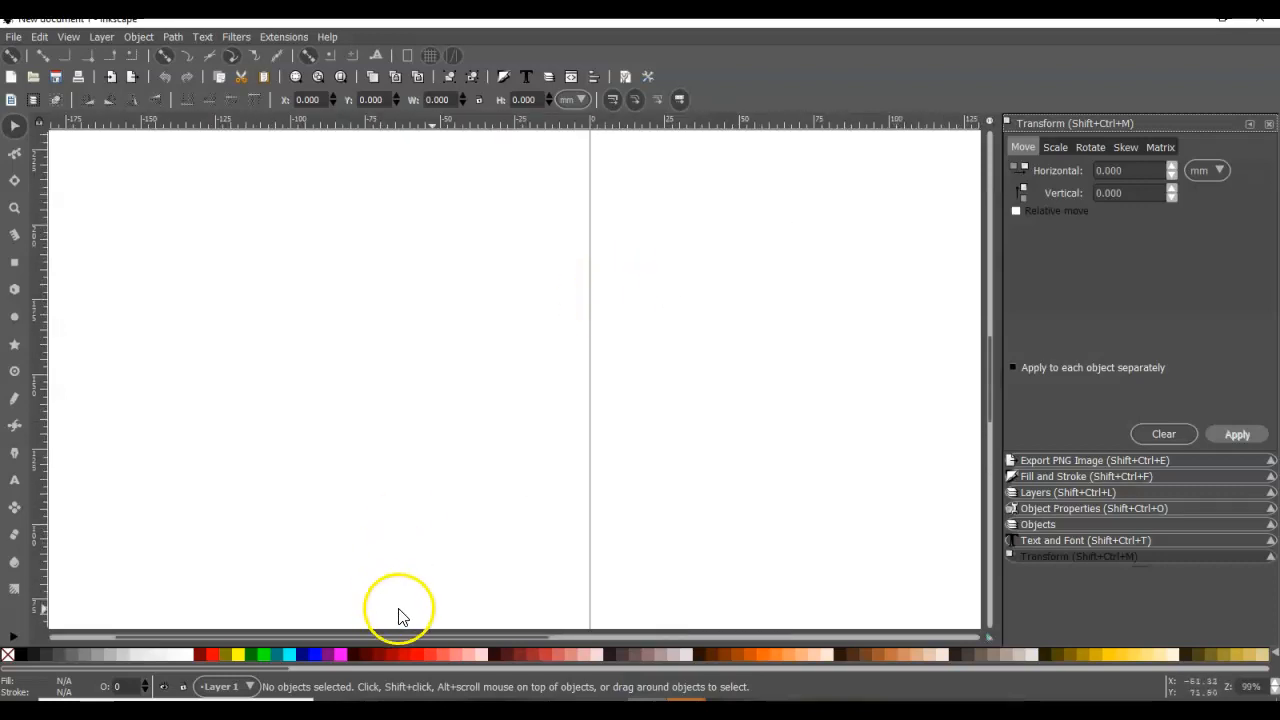
# Step: Turn off snapping and show the document's Objects list
pyautogui.moveTo(482, 636); pyautogui.dragTo(654, 660)
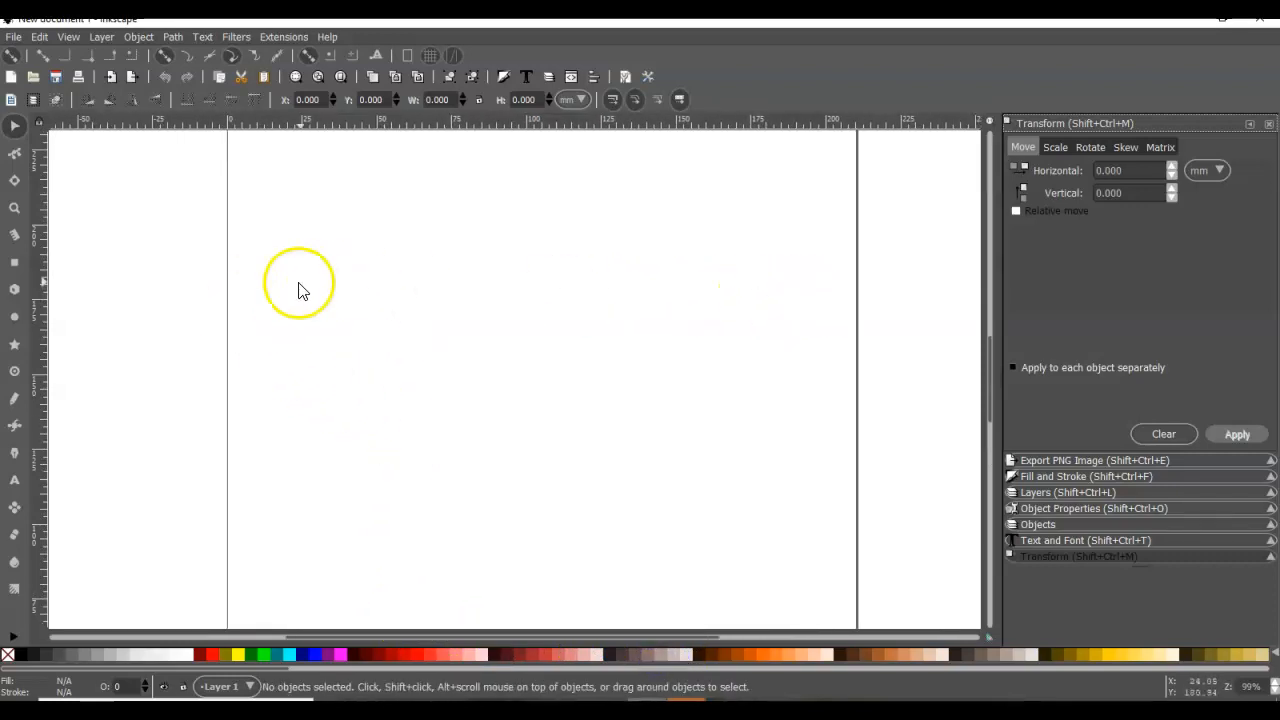
pyautogui.click(11, 57)
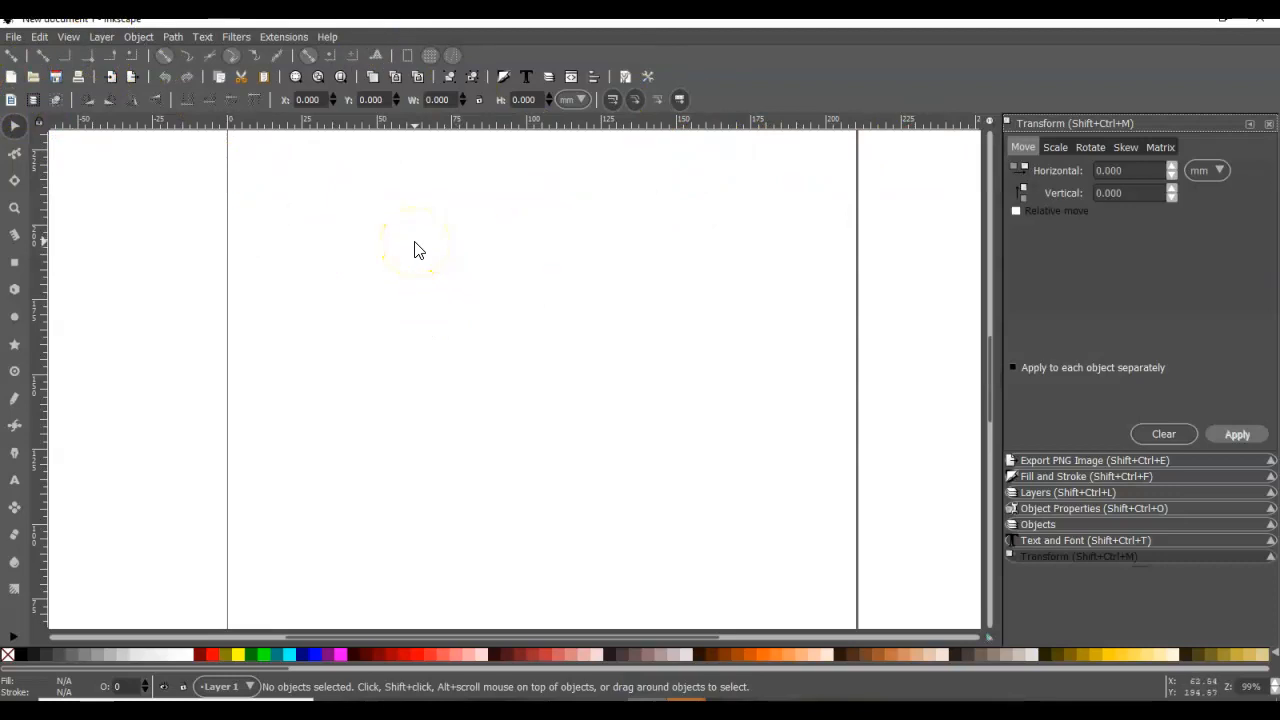
pyautogui.click(143, 38)
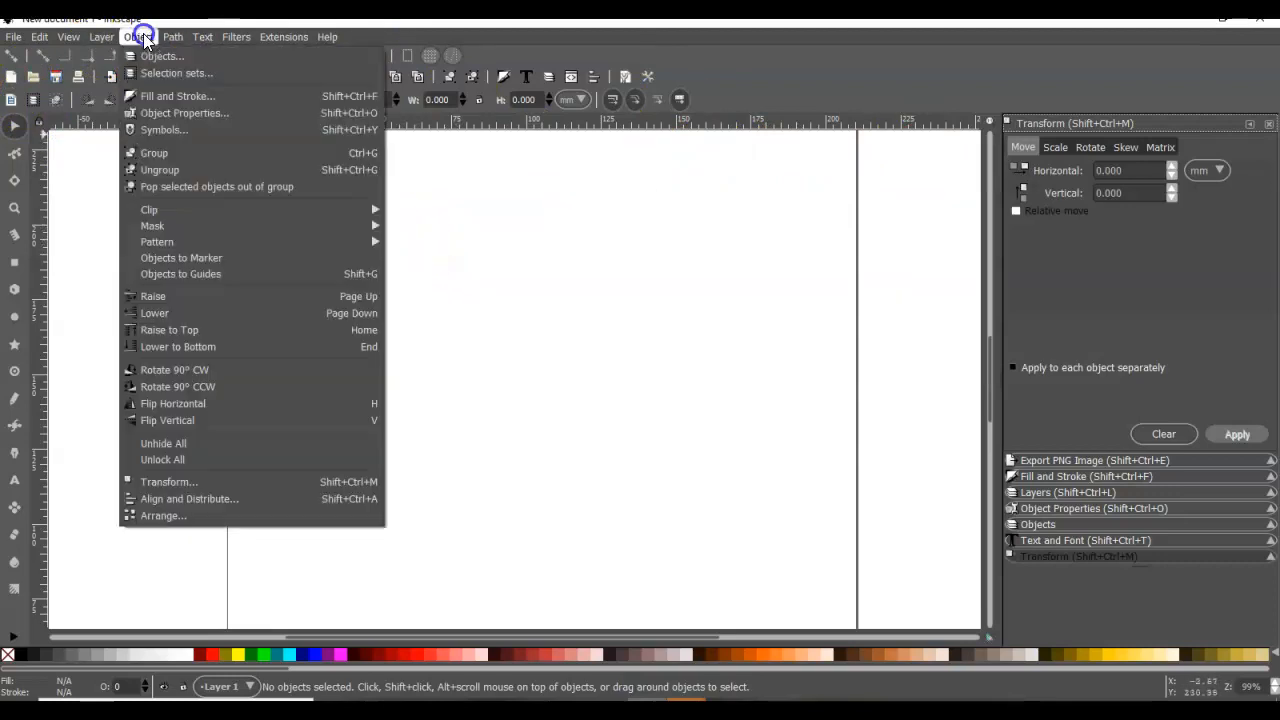
pyautogui.click(162, 57)
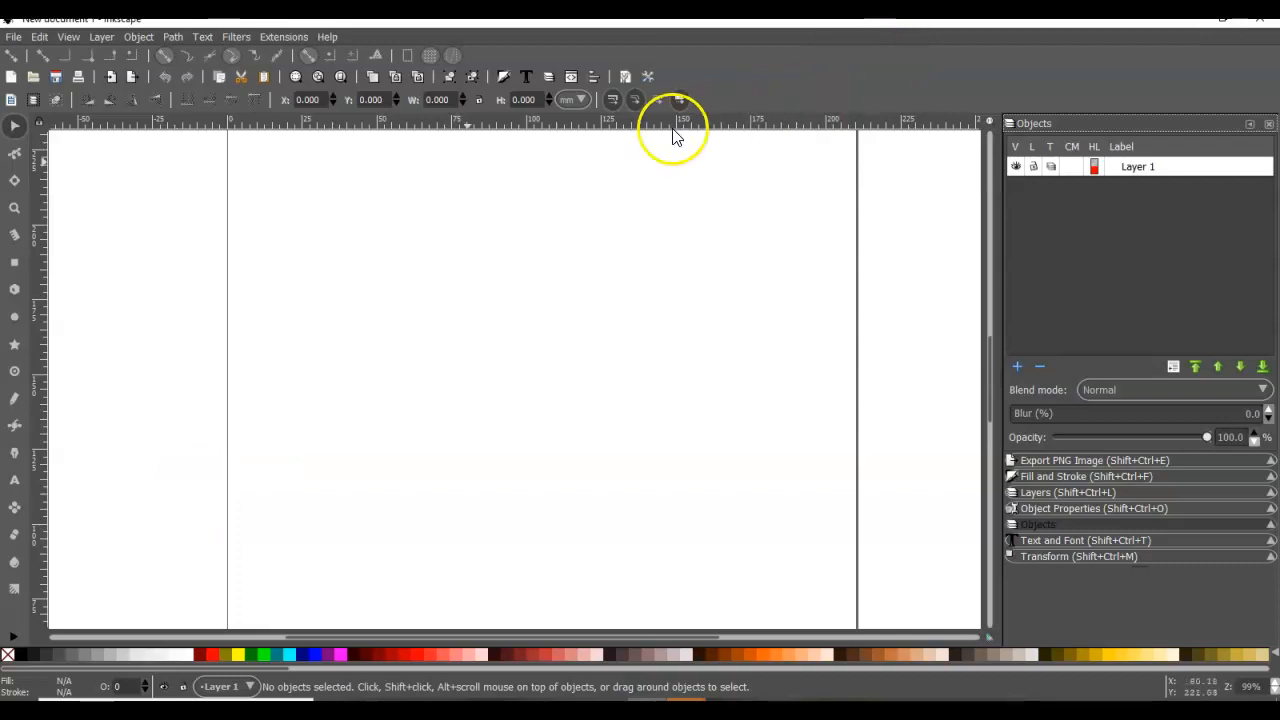
# Step: Add a text object containing the first name on the upper part of the page
pyautogui.click(15, 483)
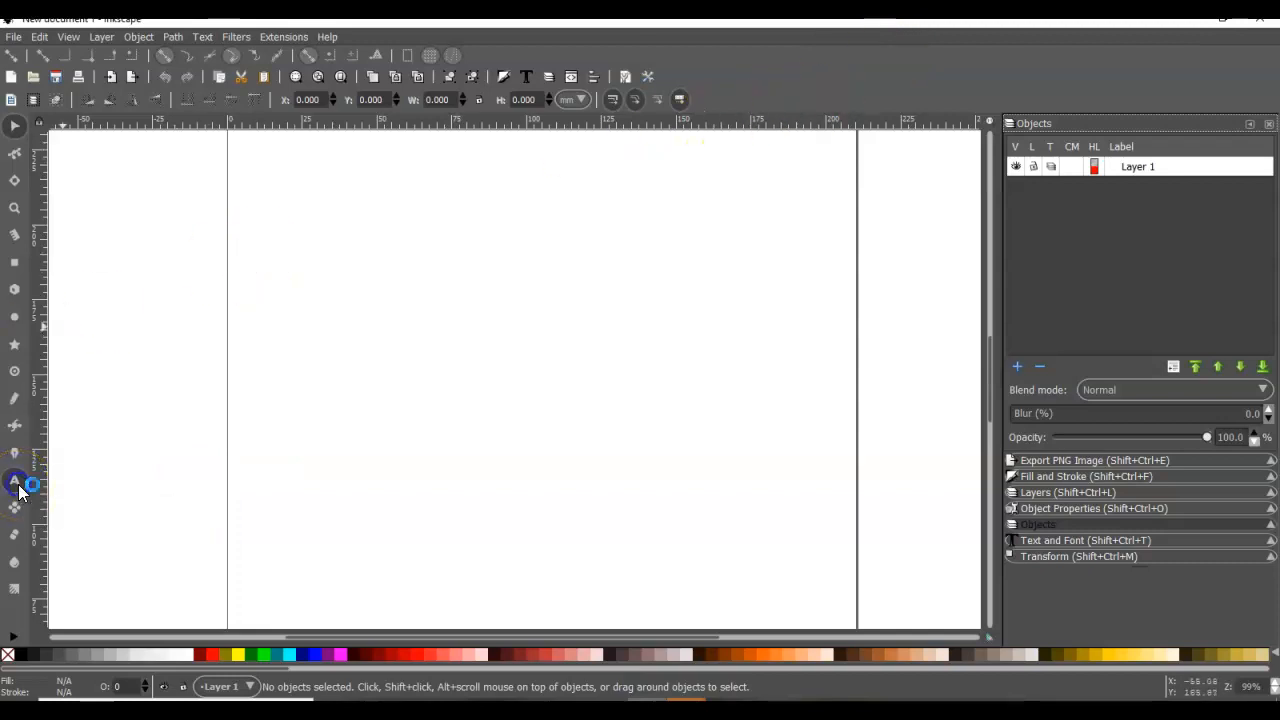
pyautogui.click(299, 256)
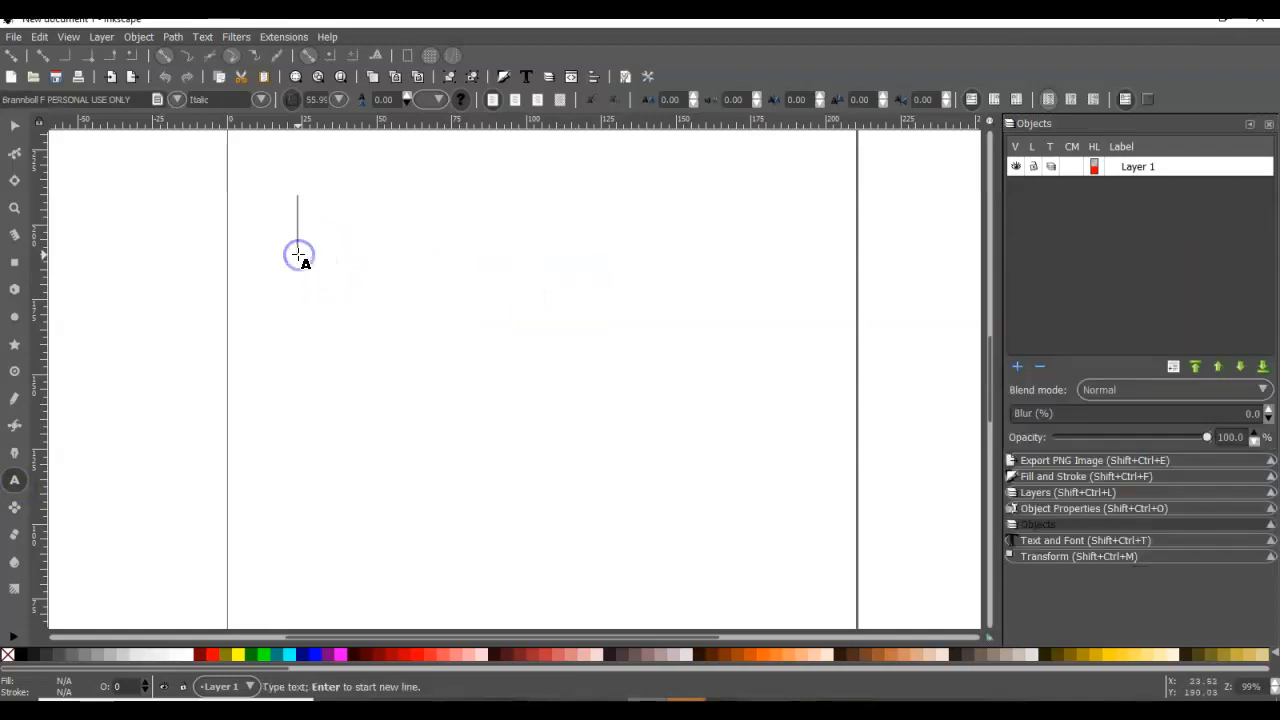
pyautogui.click(331, 281)
pyautogui.write('Brenda')
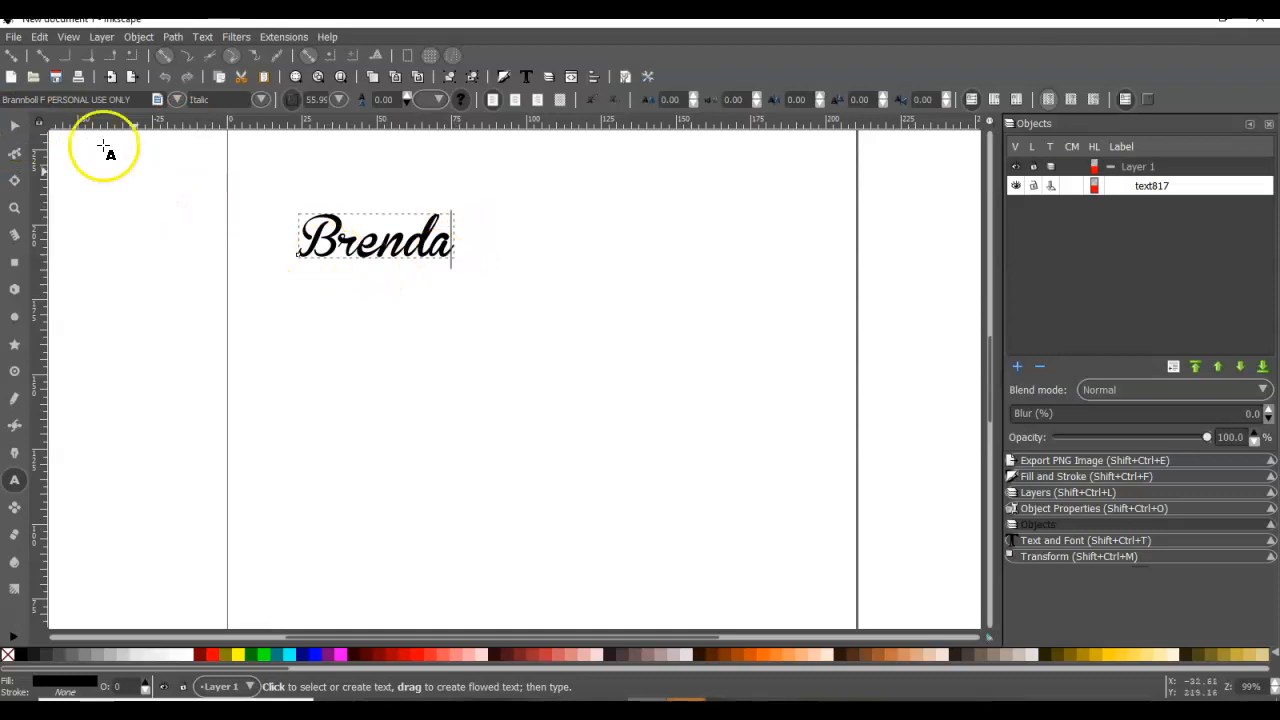
# Step: Enlarge the name text to about 164 by 55 mm and shift it slightly up and left on the page
pyautogui.click(15, 127)
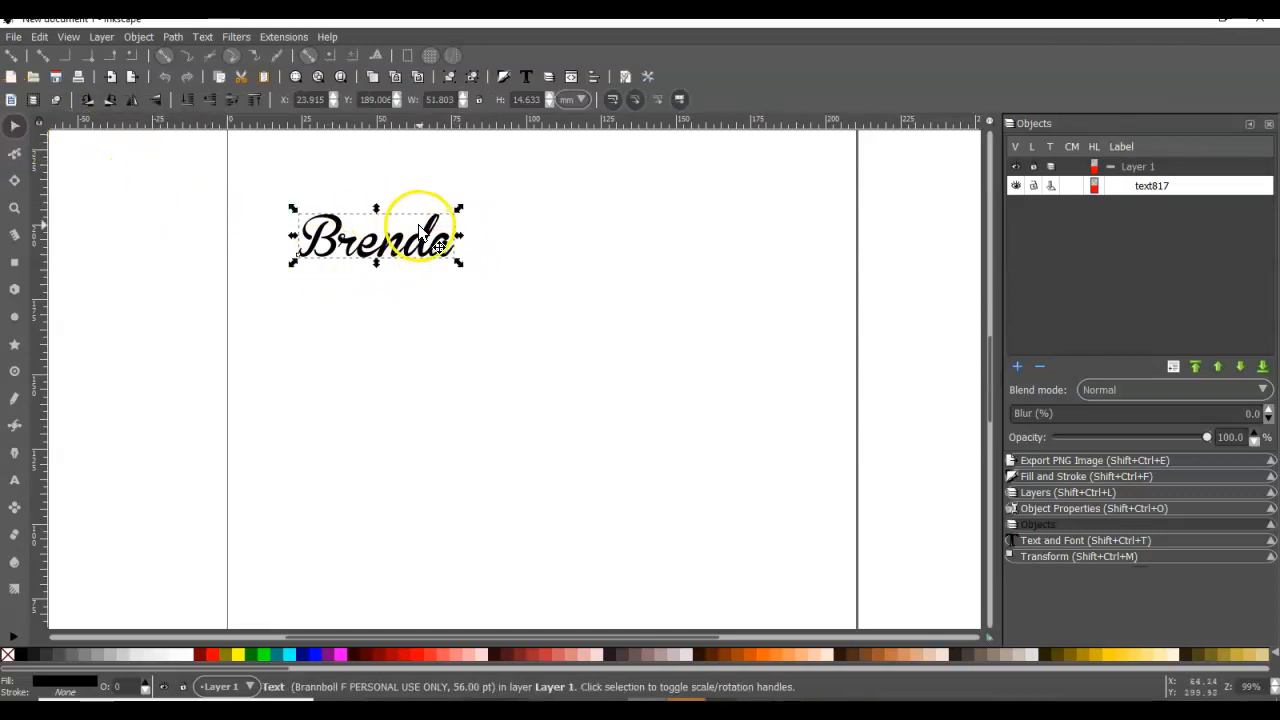
pyautogui.moveTo(460, 265); pyautogui.dragTo(794, 383)
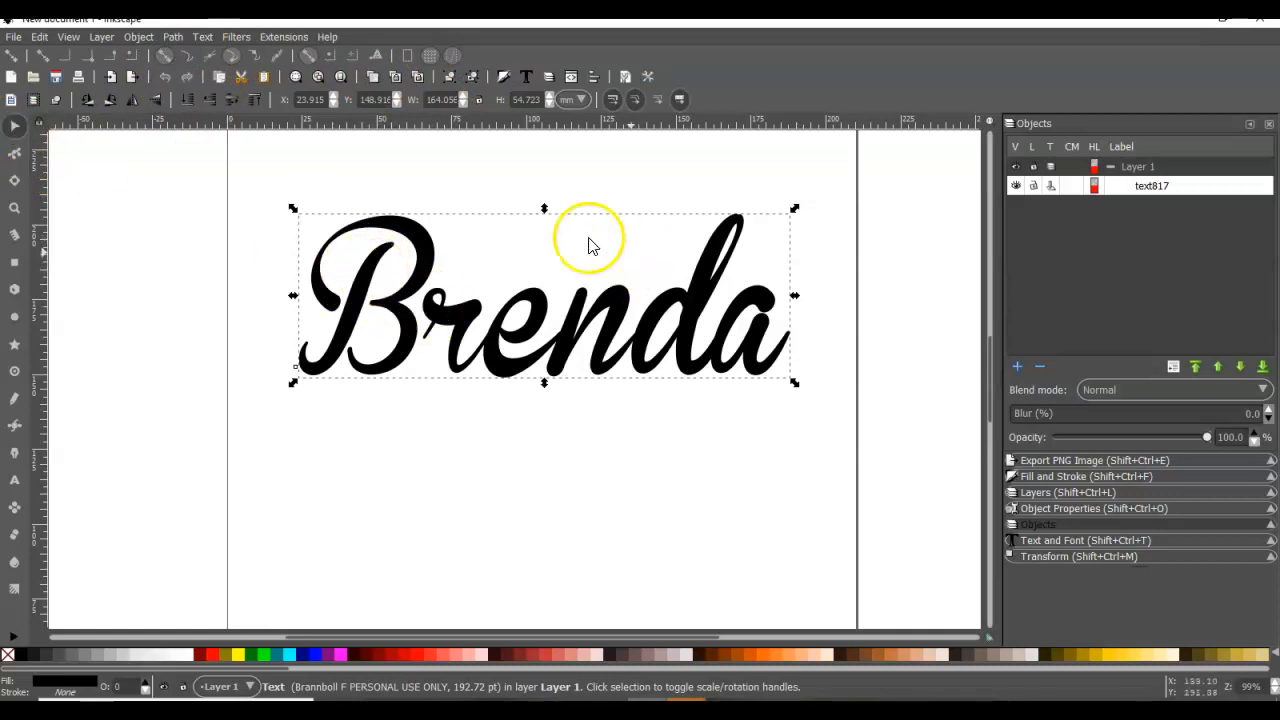
pyautogui.click(15, 130)
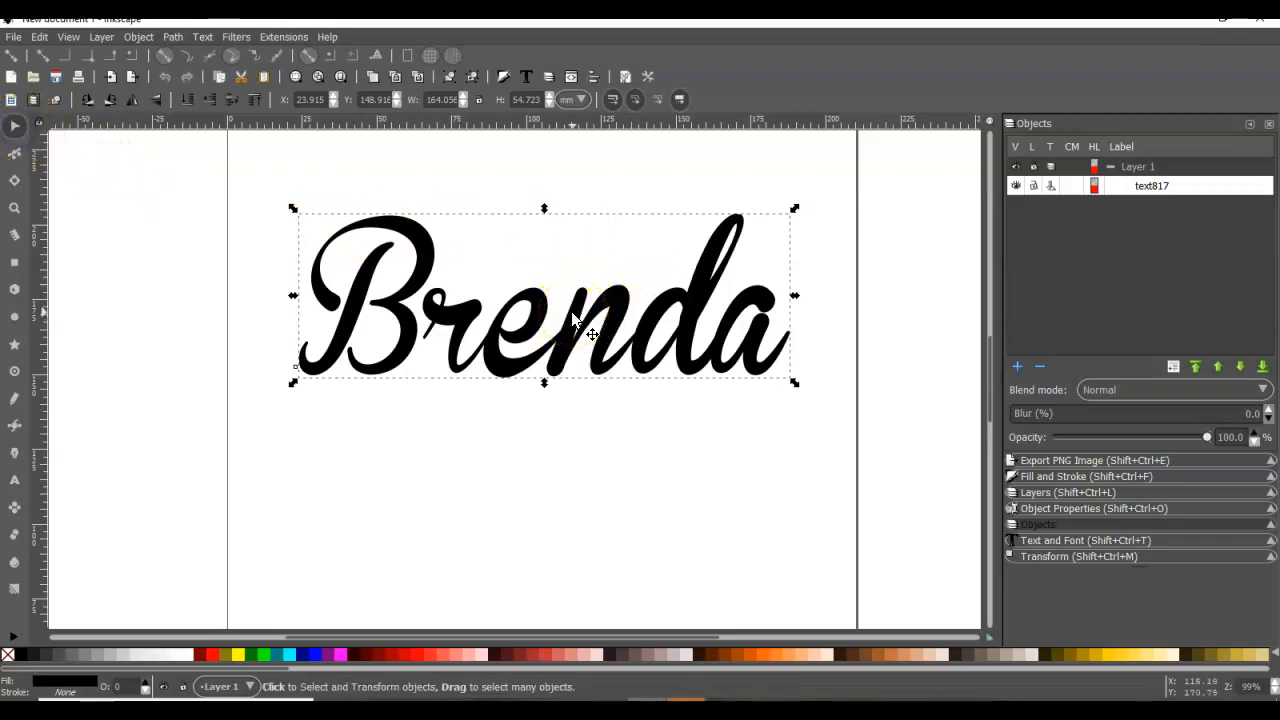
pyautogui.moveTo(575, 314); pyautogui.dragTo(554, 295)
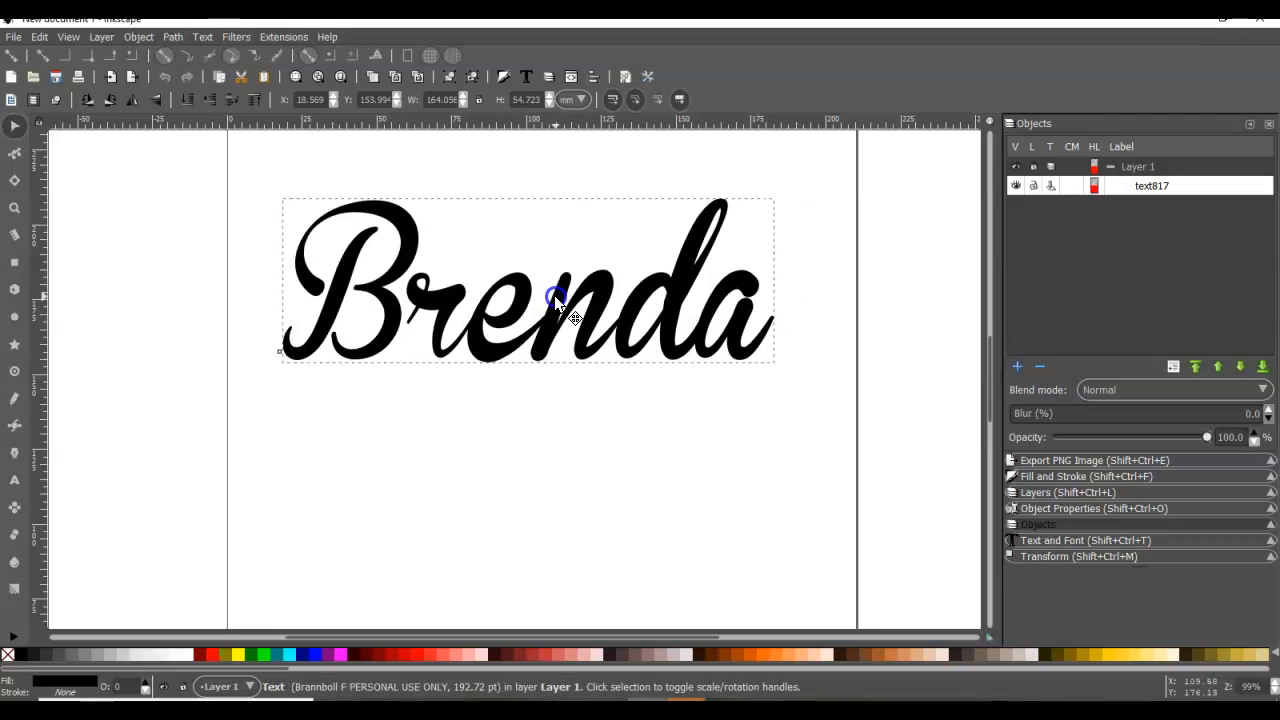
# Step: Change the name text's font to Magnolia Sky
pyautogui.click(14, 480)
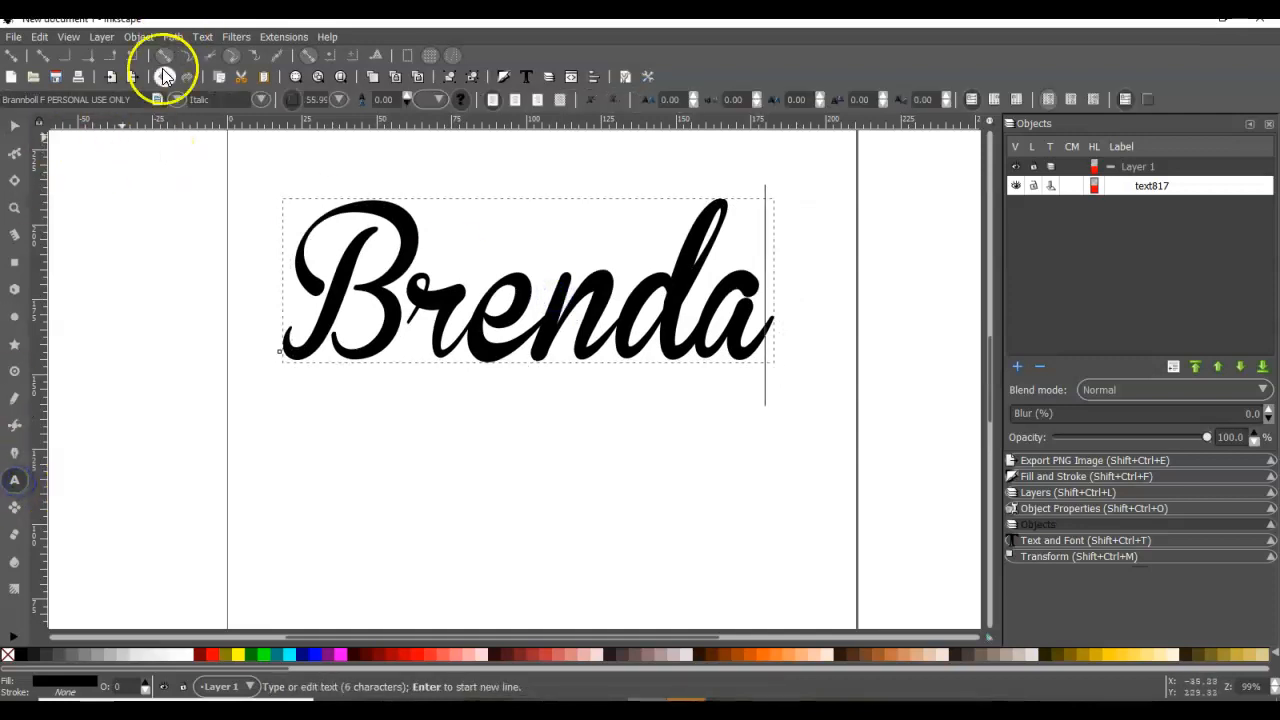
pyautogui.click(178, 104)
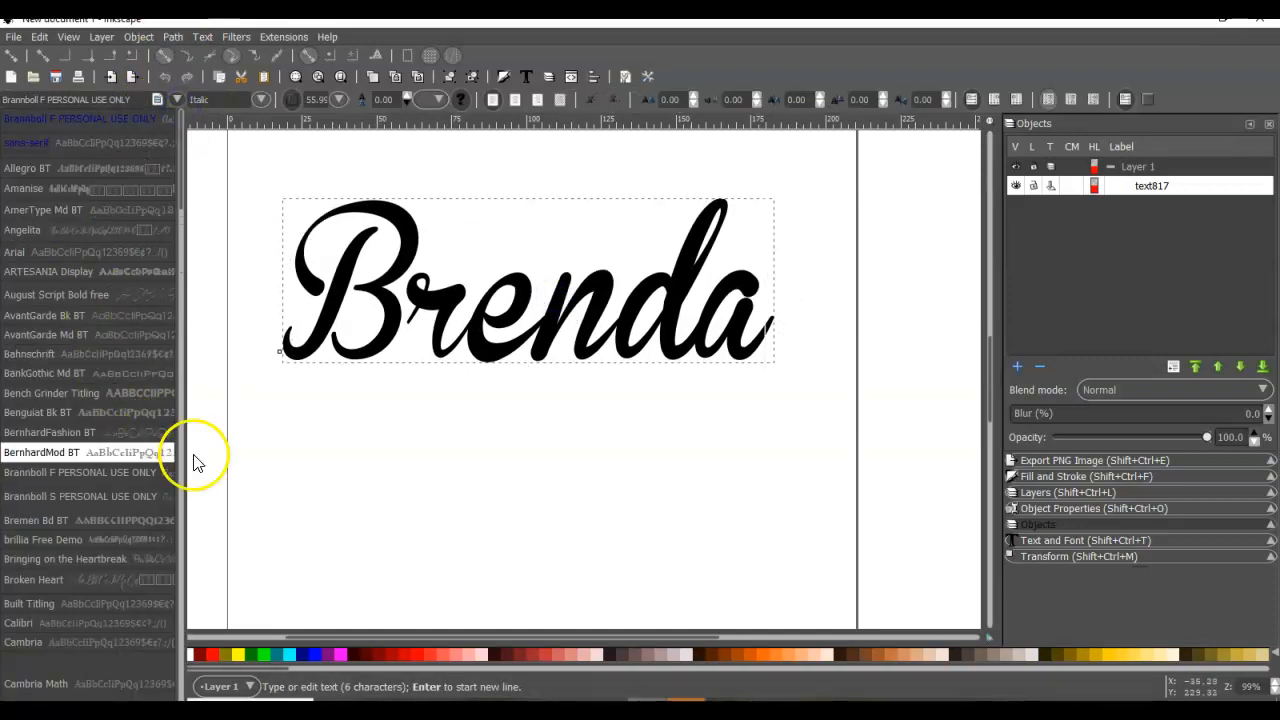
pyautogui.scroll(-1, 86, 417)
pyautogui.scroll(-7, 88, 419)
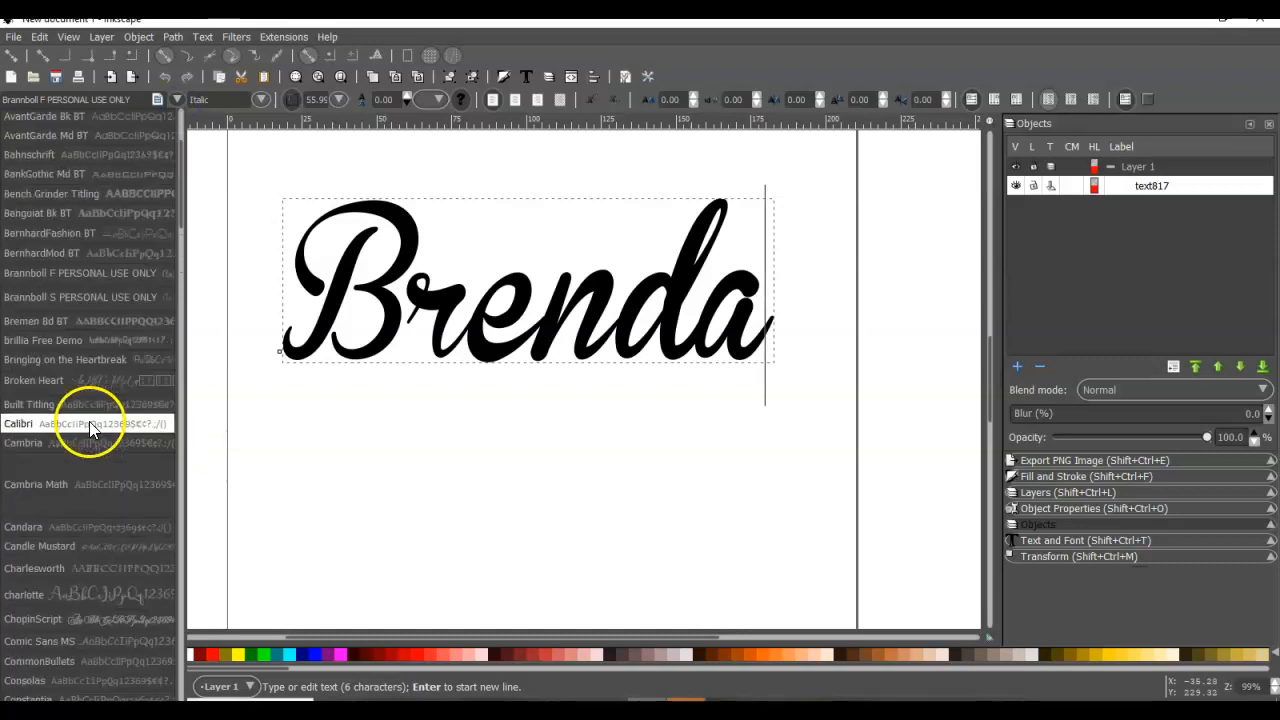
pyautogui.scroll(-9, 90, 430)
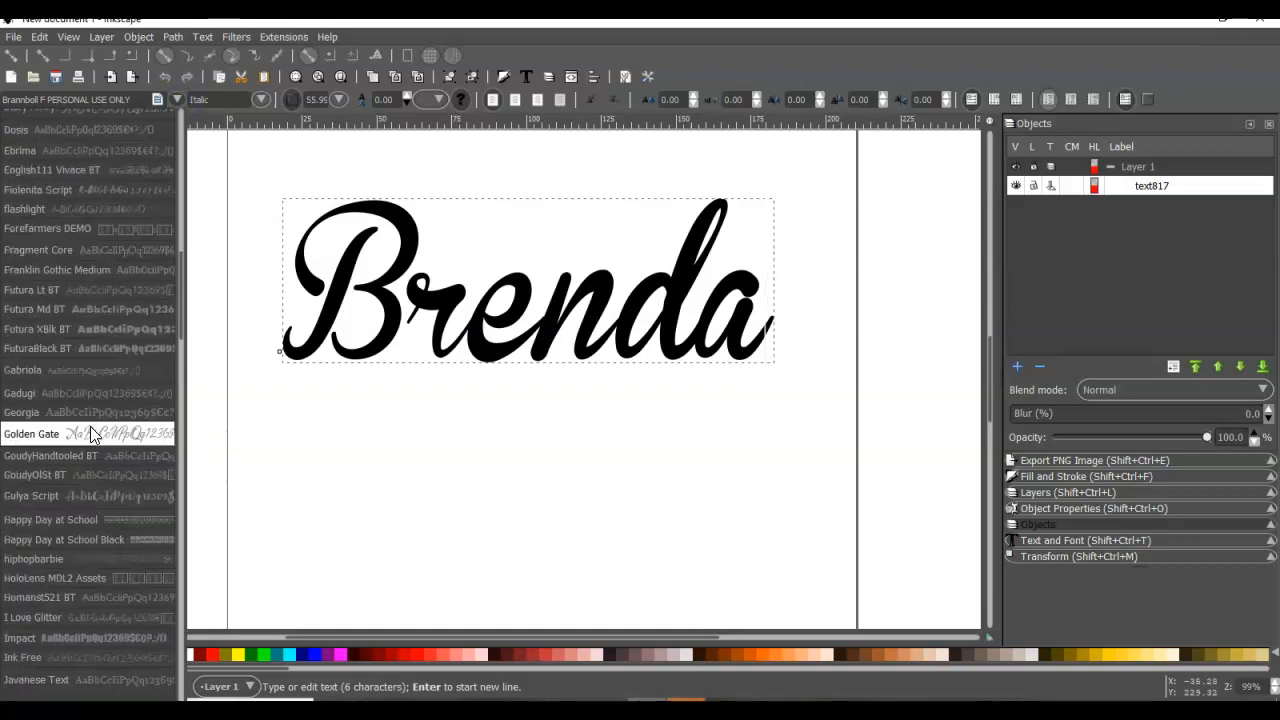
pyautogui.scroll(-5, 90, 426)
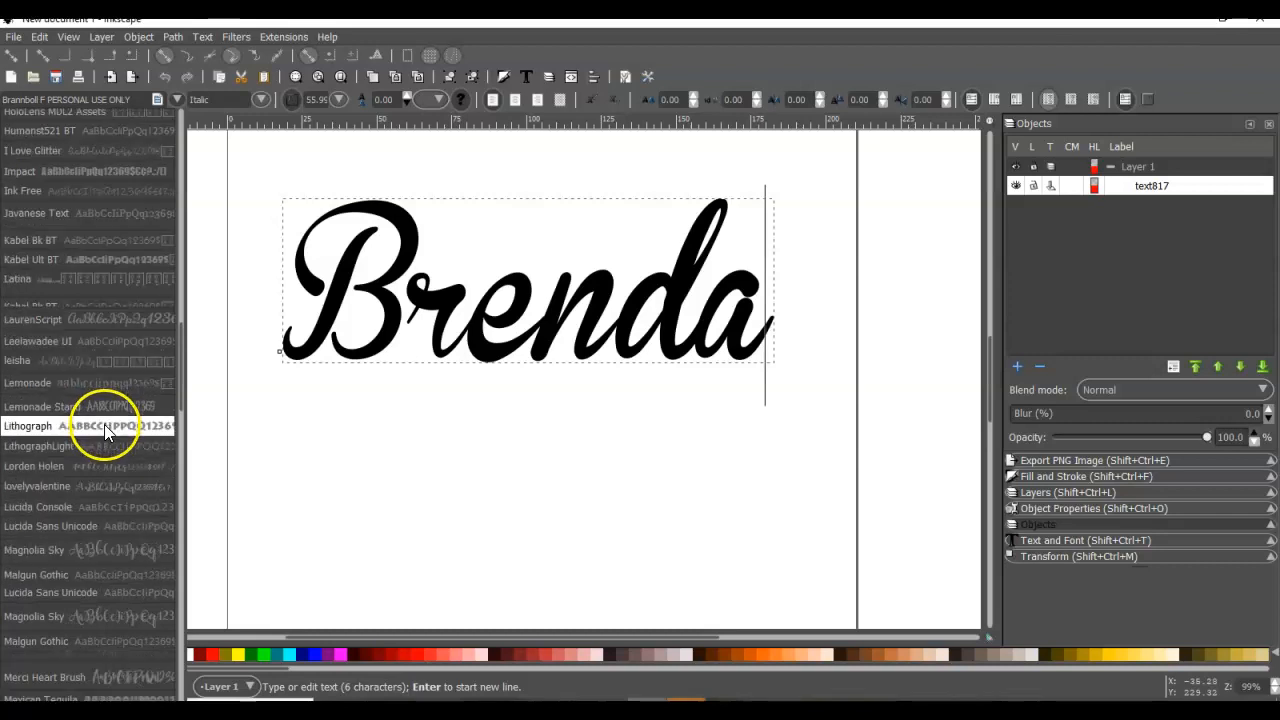
pyautogui.scroll(-2, 104, 424)
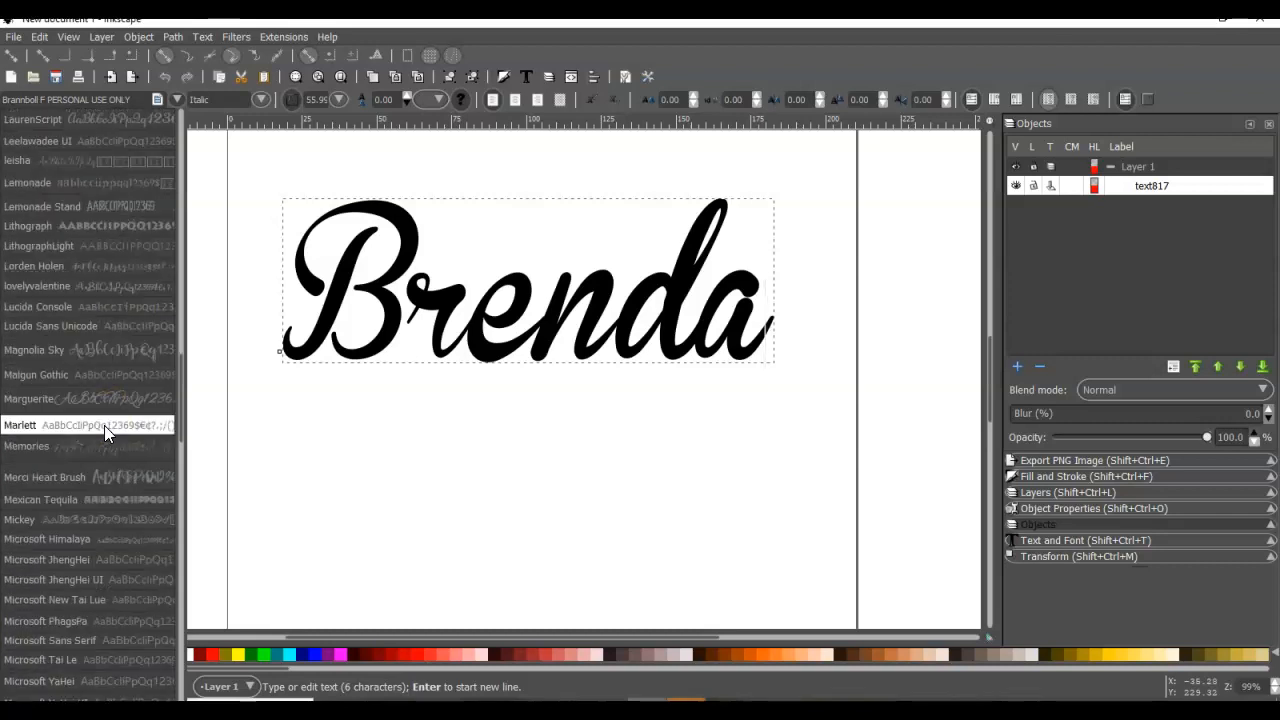
pyautogui.click(147, 350)
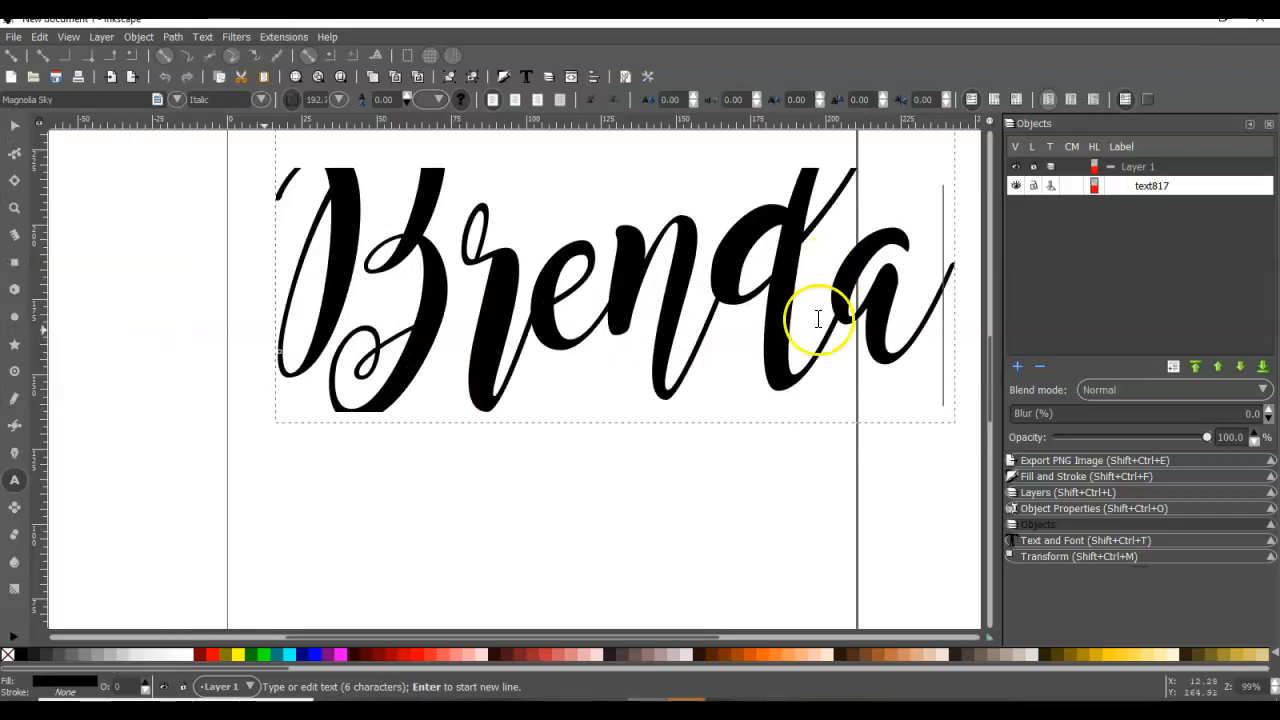
# Step: Scale the name text down to about 158 by 54 mm and move it inside the page borders
pyautogui.click(16, 126)
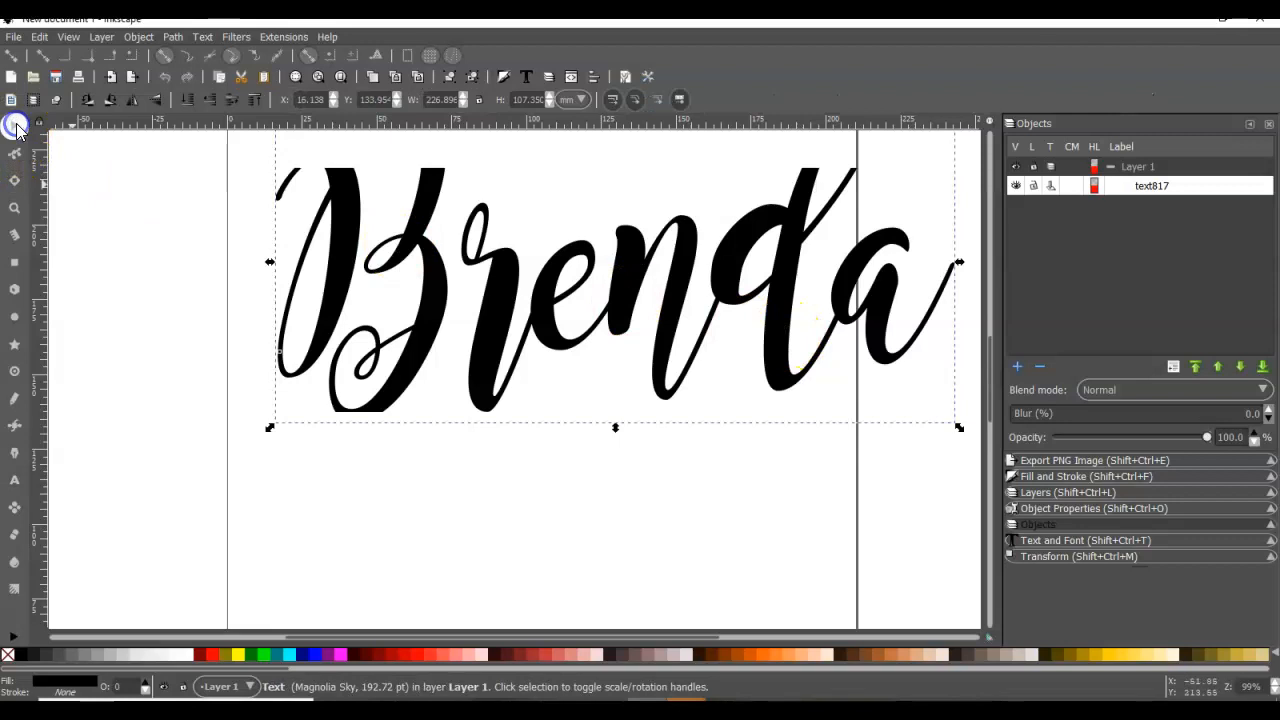
pyautogui.moveTo(960, 428); pyautogui.dragTo(757, 271)
pyautogui.moveTo(657, 171); pyautogui.dragTo(643, 302)
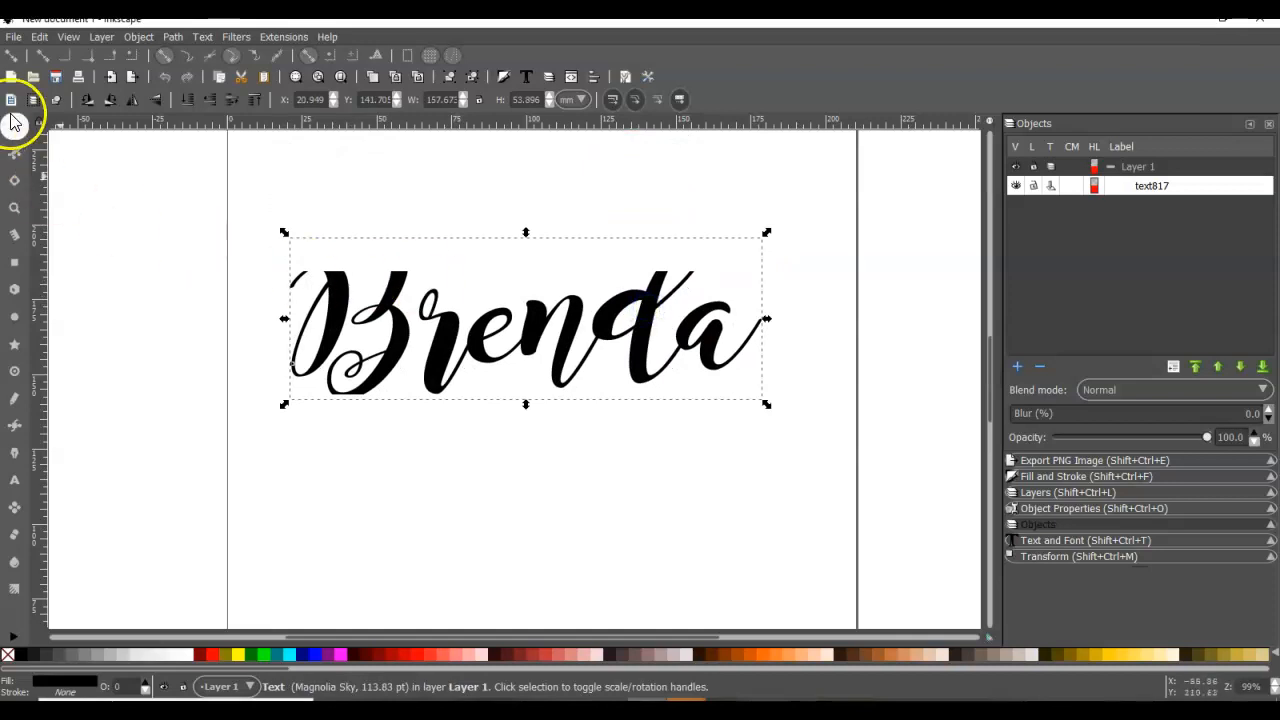
pyautogui.moveTo(651, 337); pyautogui.dragTo(653, 346)
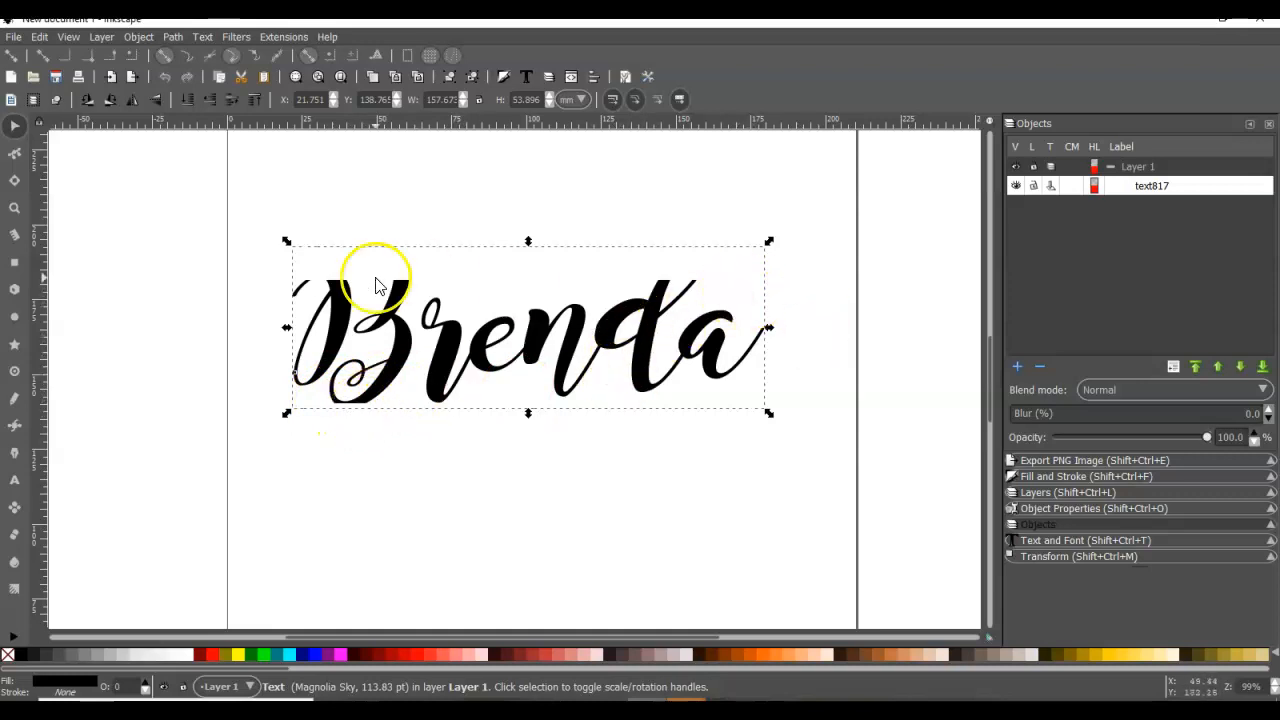
# Step: Convert the name text to paths and ungroup it into separate letters
pyautogui.click(173, 37)
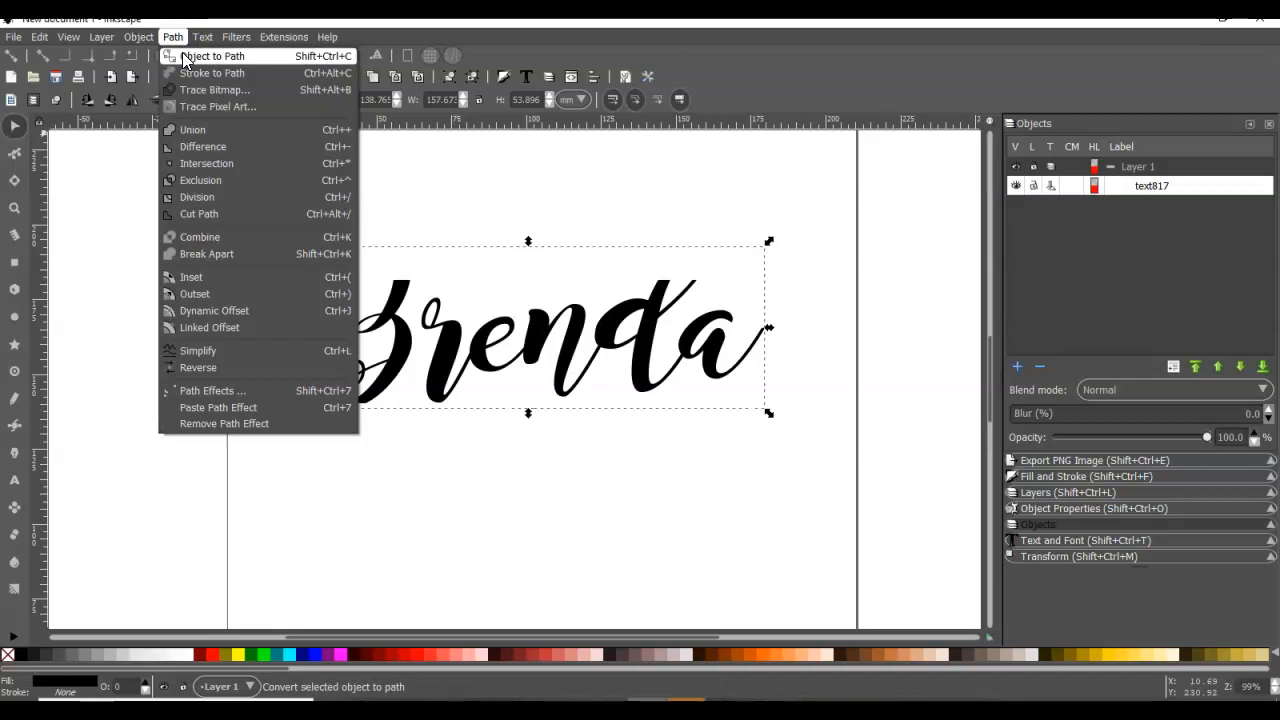
pyautogui.click(184, 57)
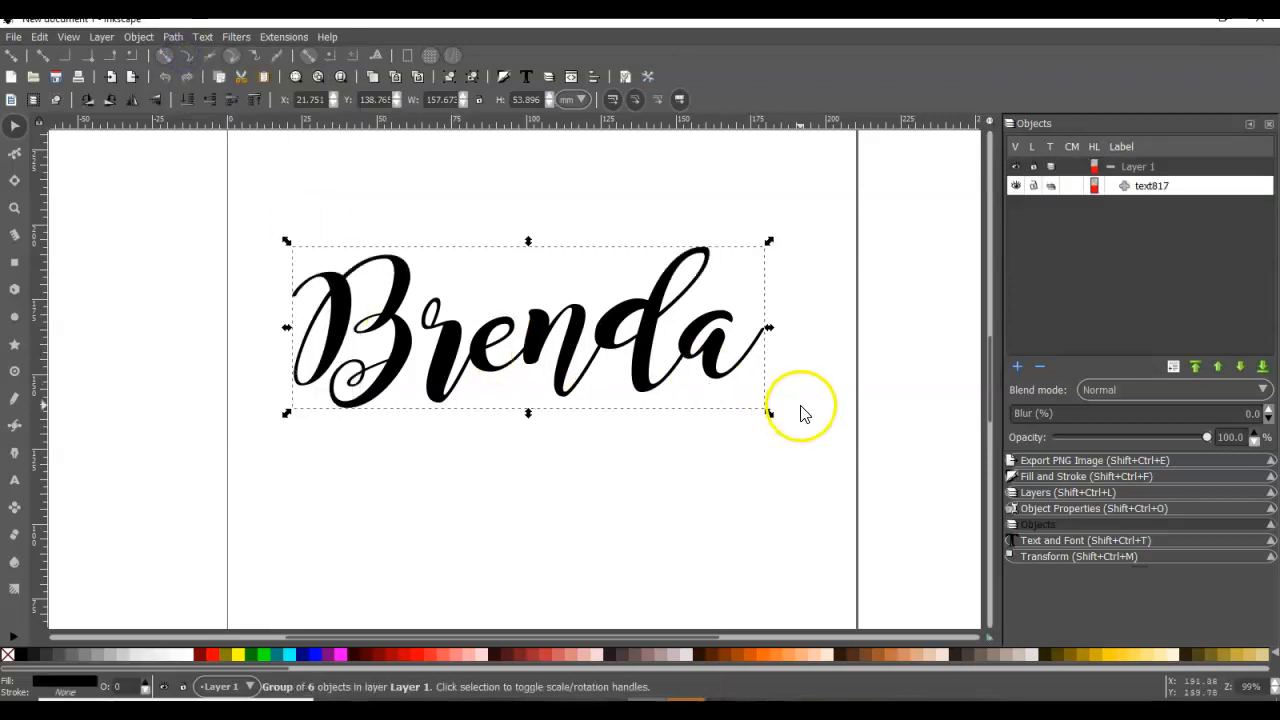
pyautogui.click(1152, 188)
pyautogui.rightClick(1147, 186)
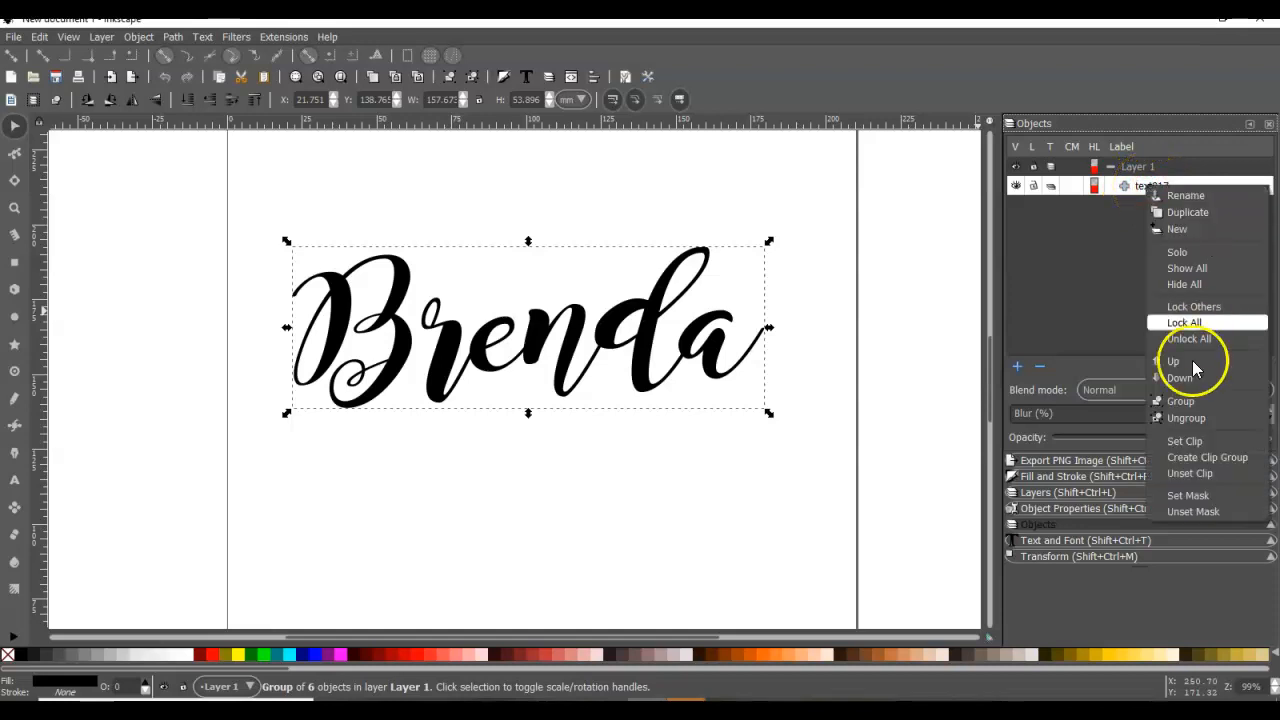
pyautogui.click(1200, 426)
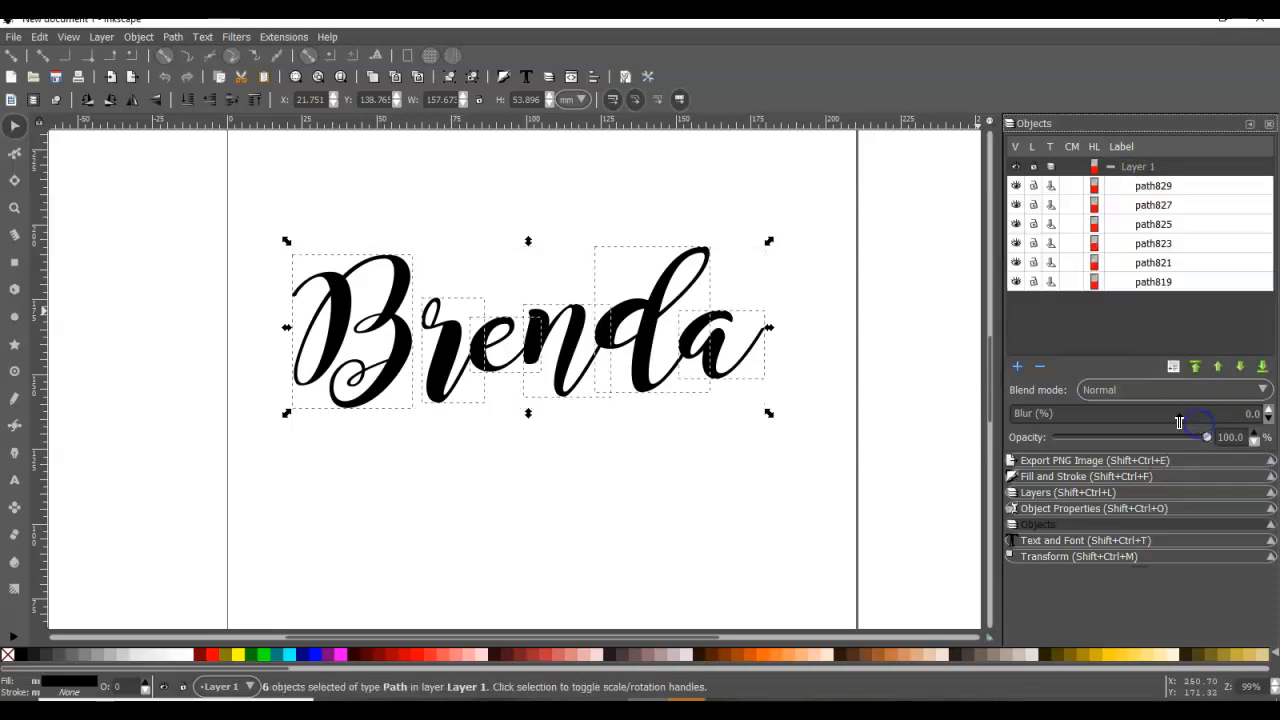
# Step: Combine the selected letter paths into a single path and move it about 4 mm to the right
pyautogui.click(172, 37)
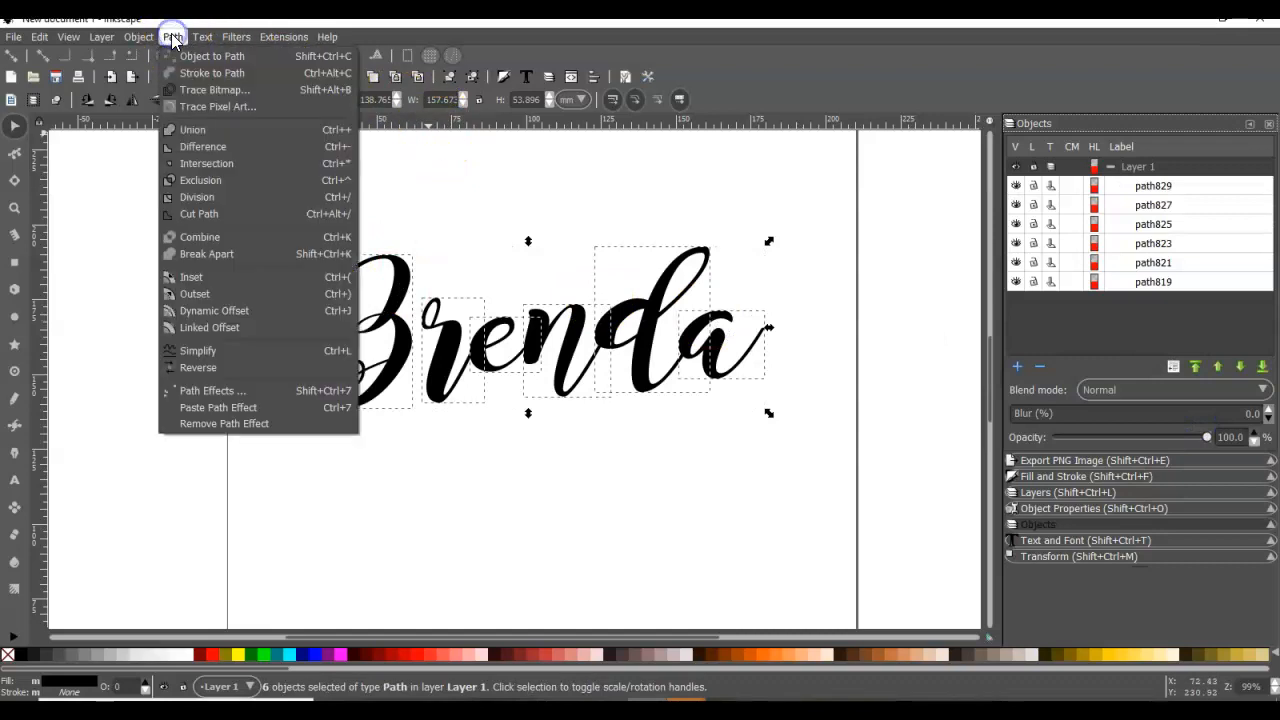
pyautogui.click(221, 237)
pyautogui.moveTo(540, 340)
pyautogui.mouseDown()
pyautogui.moveTo(575, 366)
pyautogui.moveTo(543, 331)
pyautogui.moveTo(552, 338)
pyautogui.mouseUp()
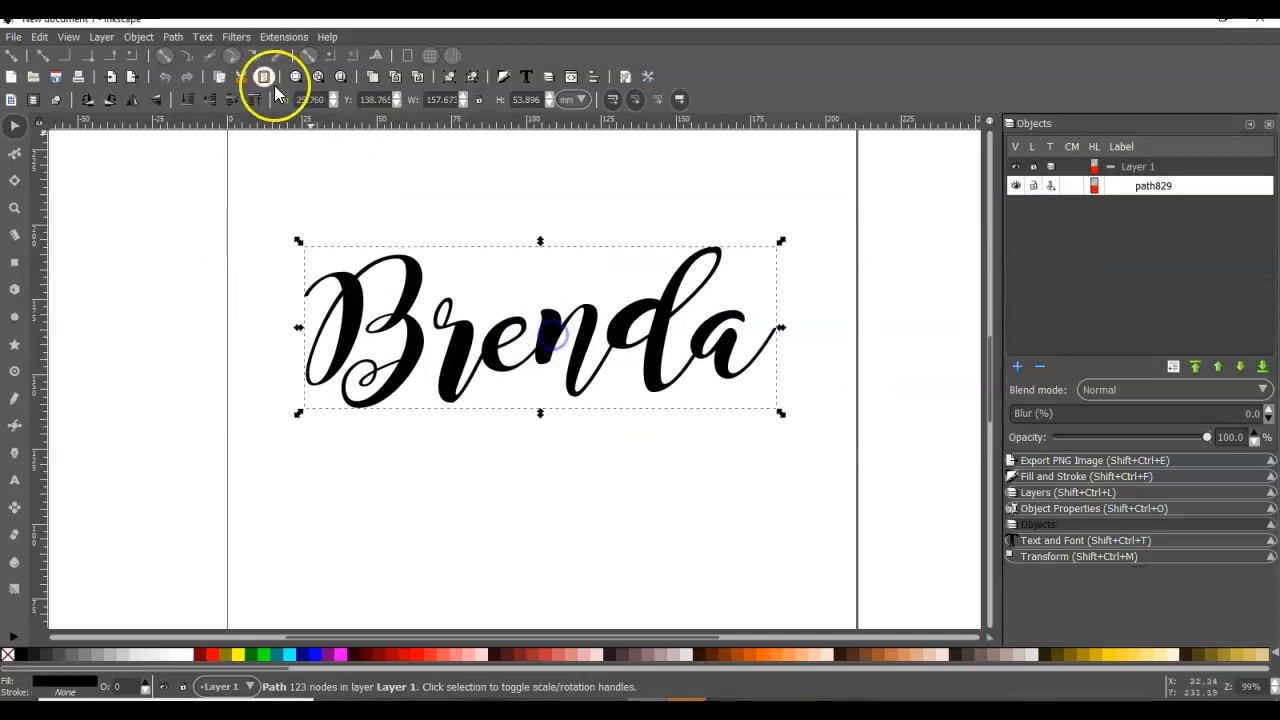
# Step: Create a linked offset of the combined name path and fill it with teal (#008080)
pyautogui.click(173, 37)
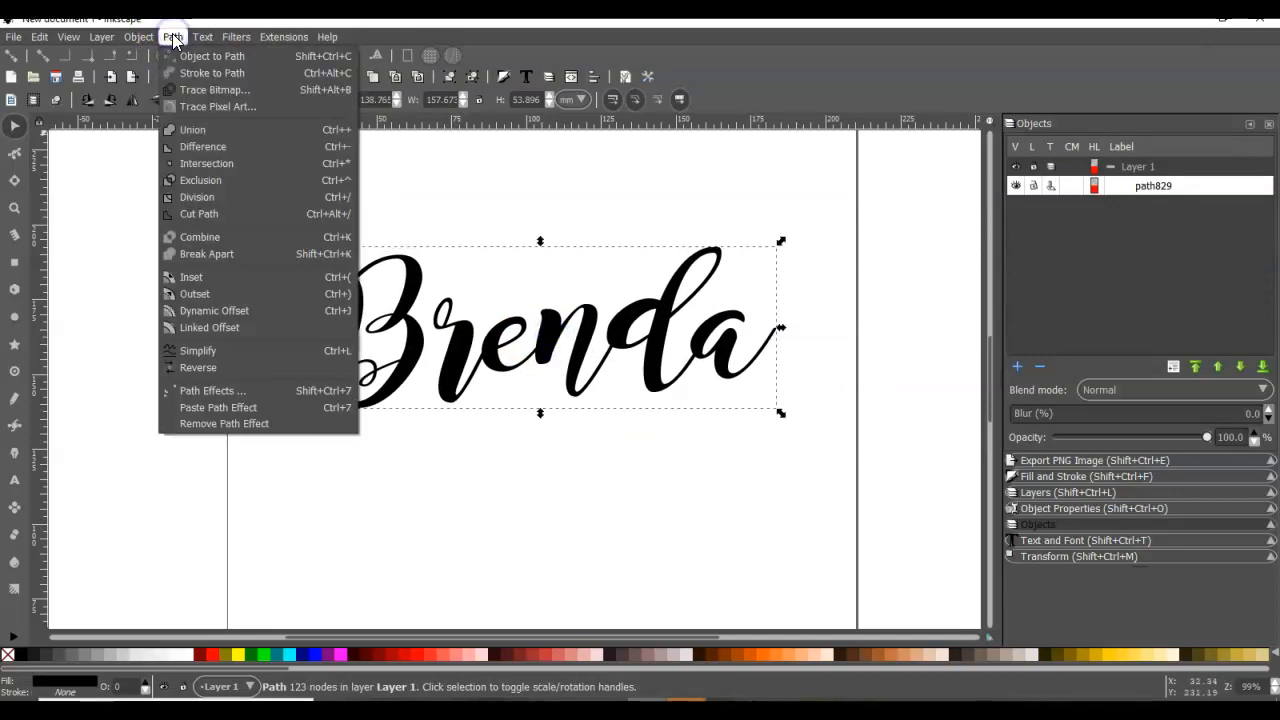
pyautogui.click(253, 331)
pyautogui.moveTo(712, 256); pyautogui.dragTo(718, 250)
pyautogui.click(282, 655)
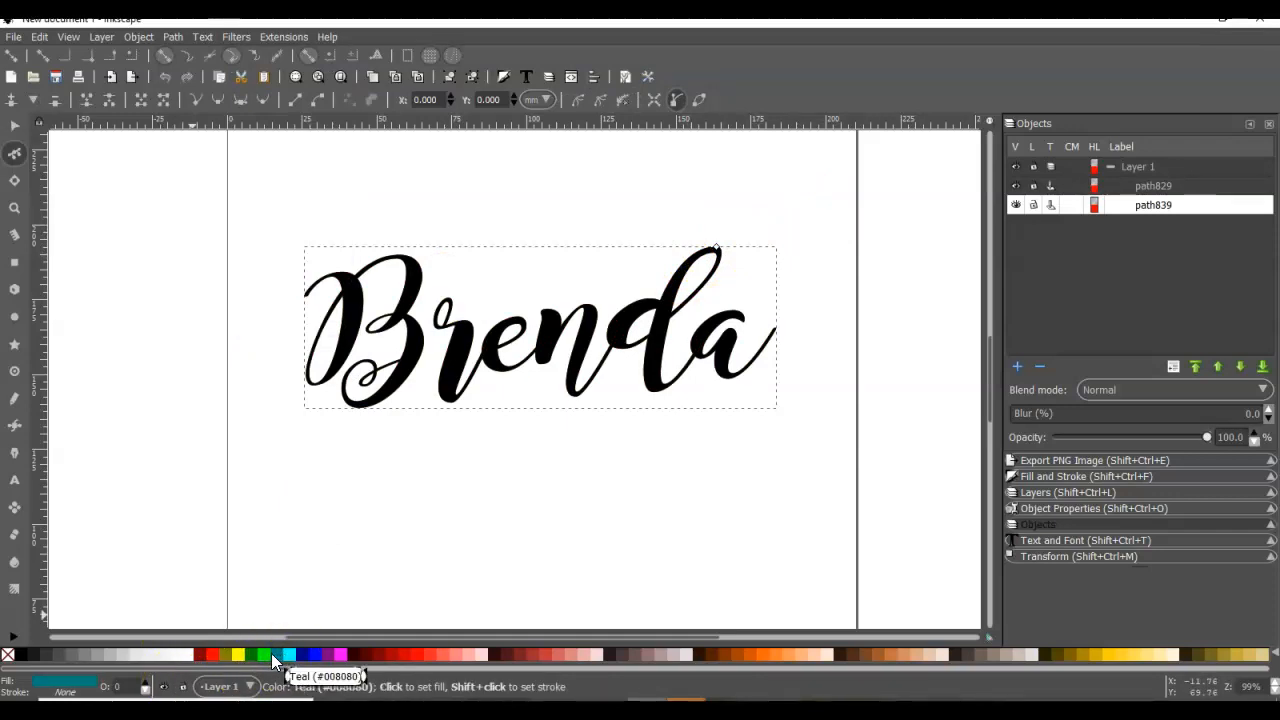
# Step: Expand the teal linked offset evenly around the black lettering to about 163 by 59 mm
pyautogui.moveTo(705, 246); pyautogui.dragTo(722, 253)
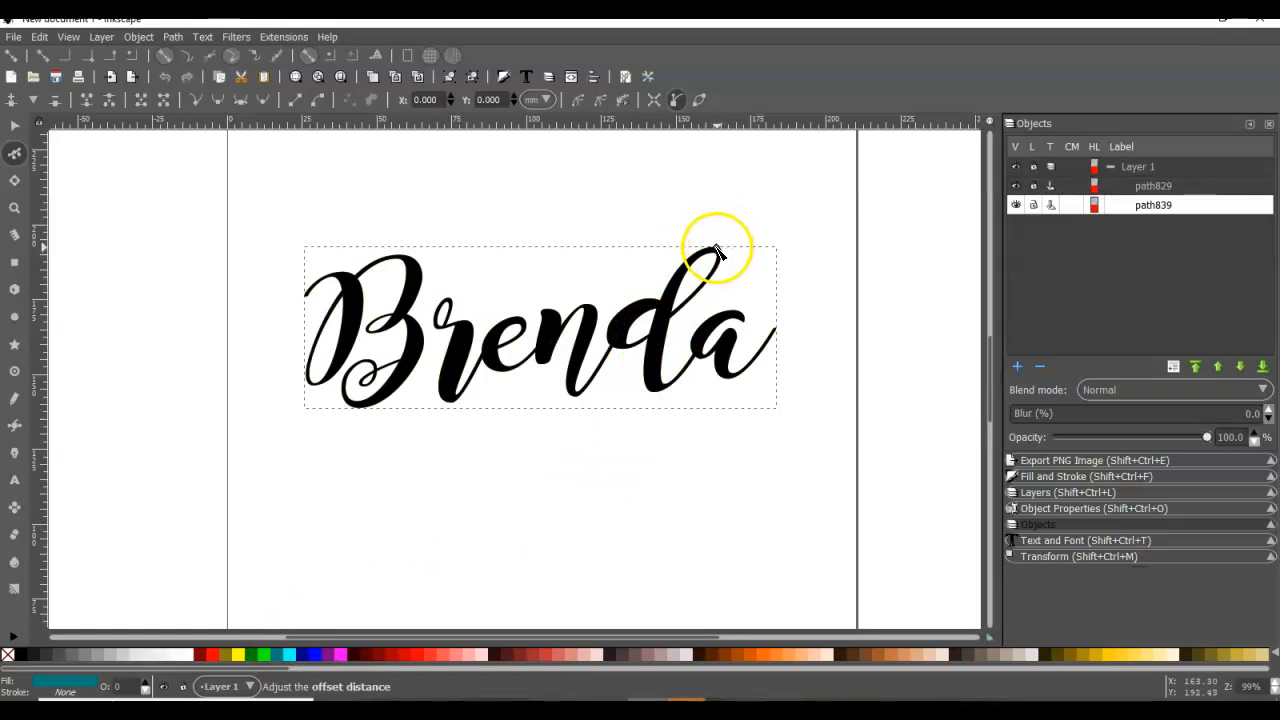
pyautogui.moveTo(720, 247)
pyautogui.mouseDown()
pyautogui.moveTo(780, 219)
pyautogui.moveTo(732, 250)
pyautogui.mouseUp()
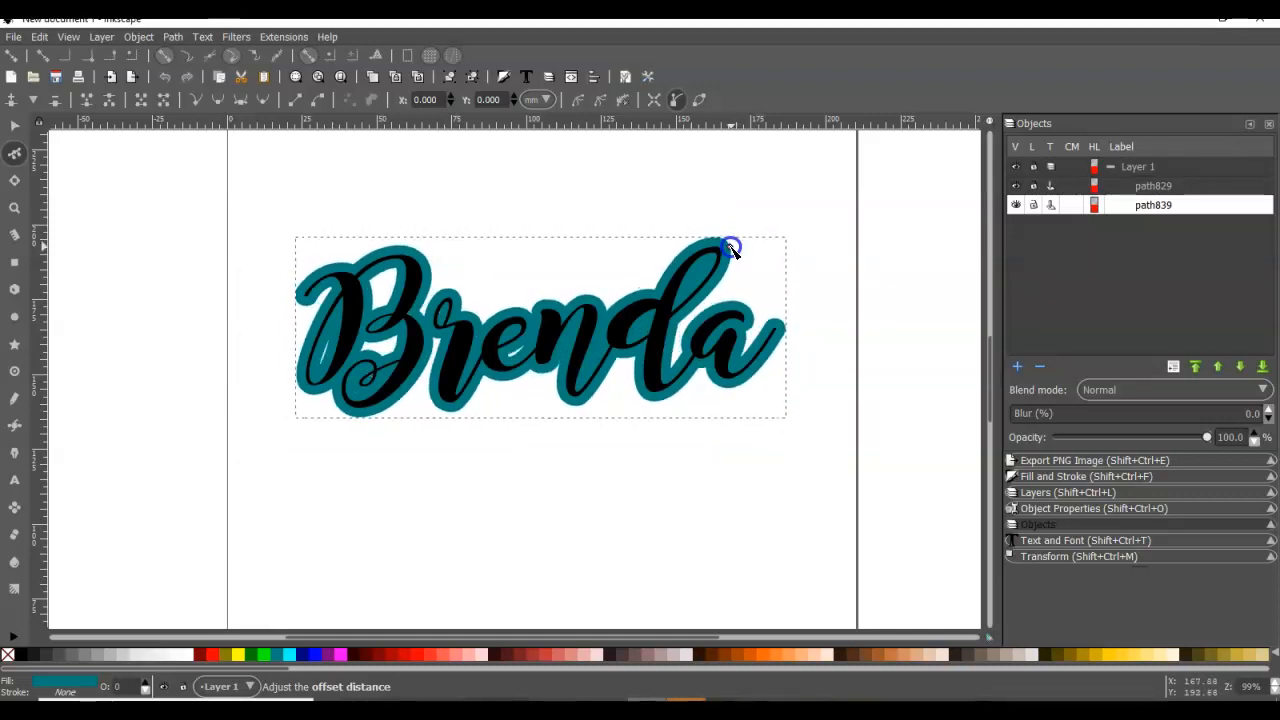
pyautogui.moveTo(733, 250); pyautogui.dragTo(732, 249)
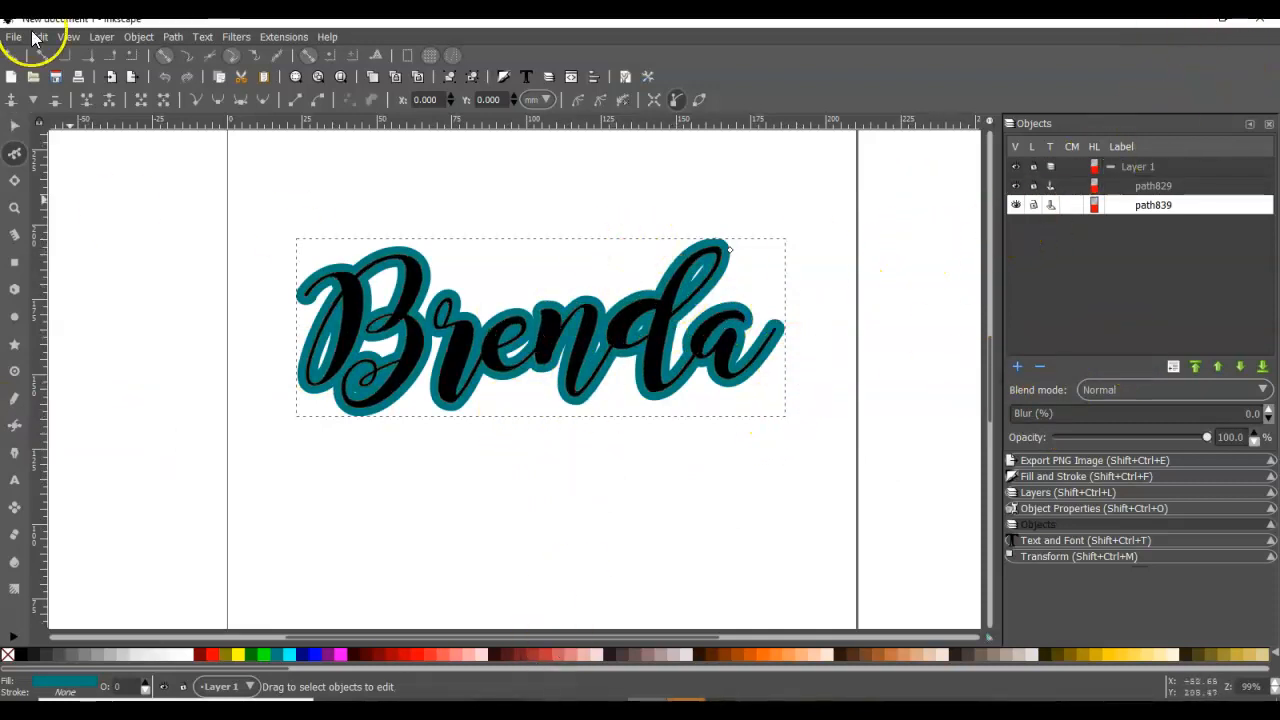
# Step: Select the black name path and hide it in the drawing
pyautogui.click(15, 127)
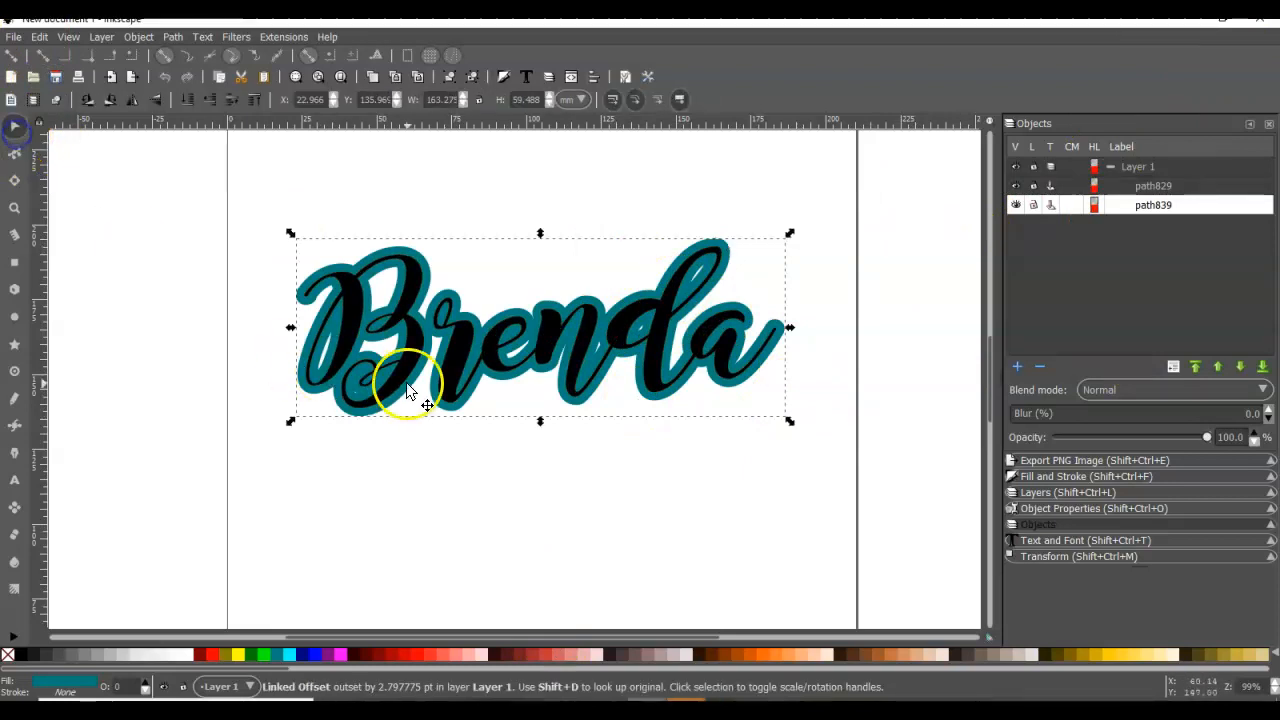
pyautogui.click(354, 320)
pyautogui.click(345, 300)
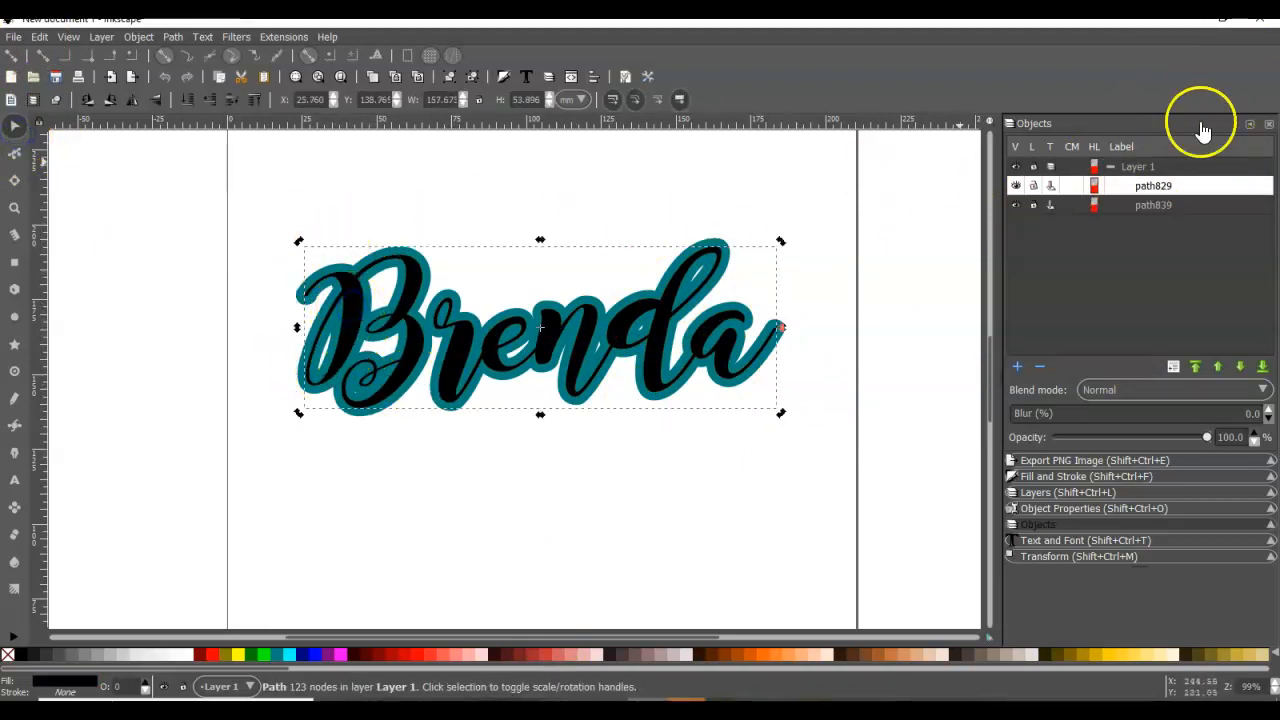
pyautogui.click(1016, 186)
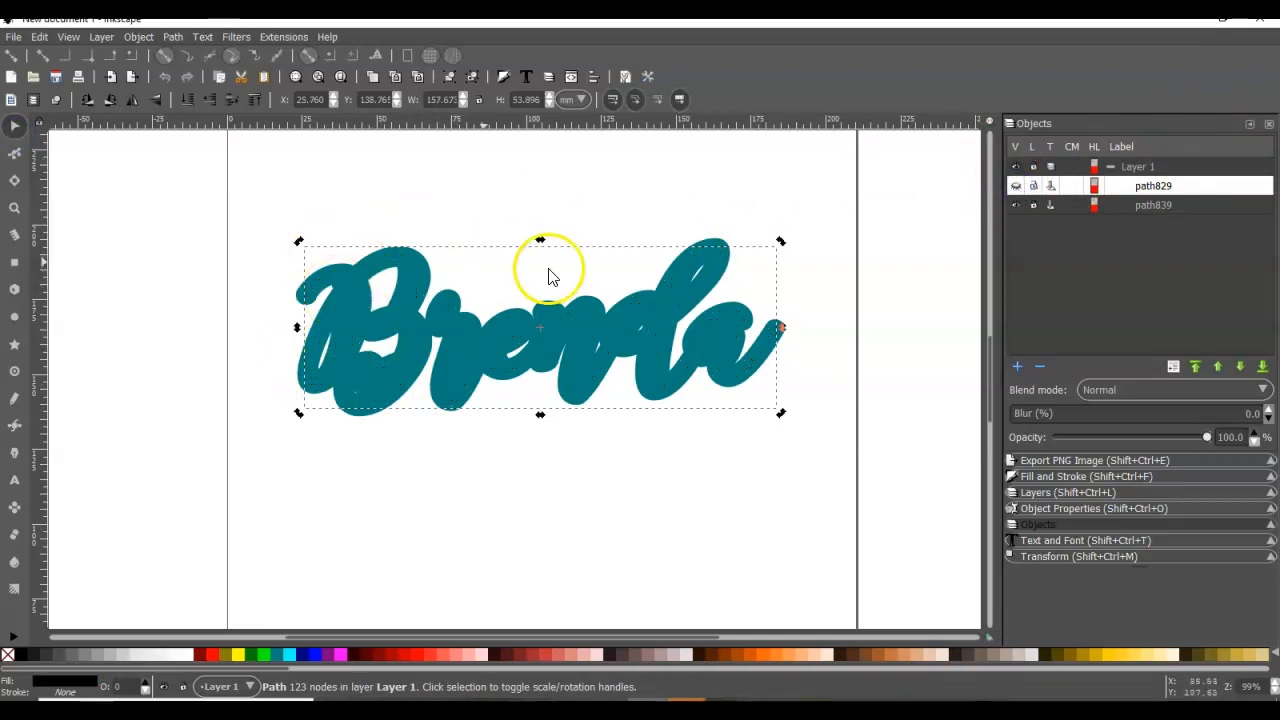
# Step: Combine the teal offset into a regular path and break it apart into separate pieces
pyautogui.click(710, 242)
pyautogui.click(1166, 206)
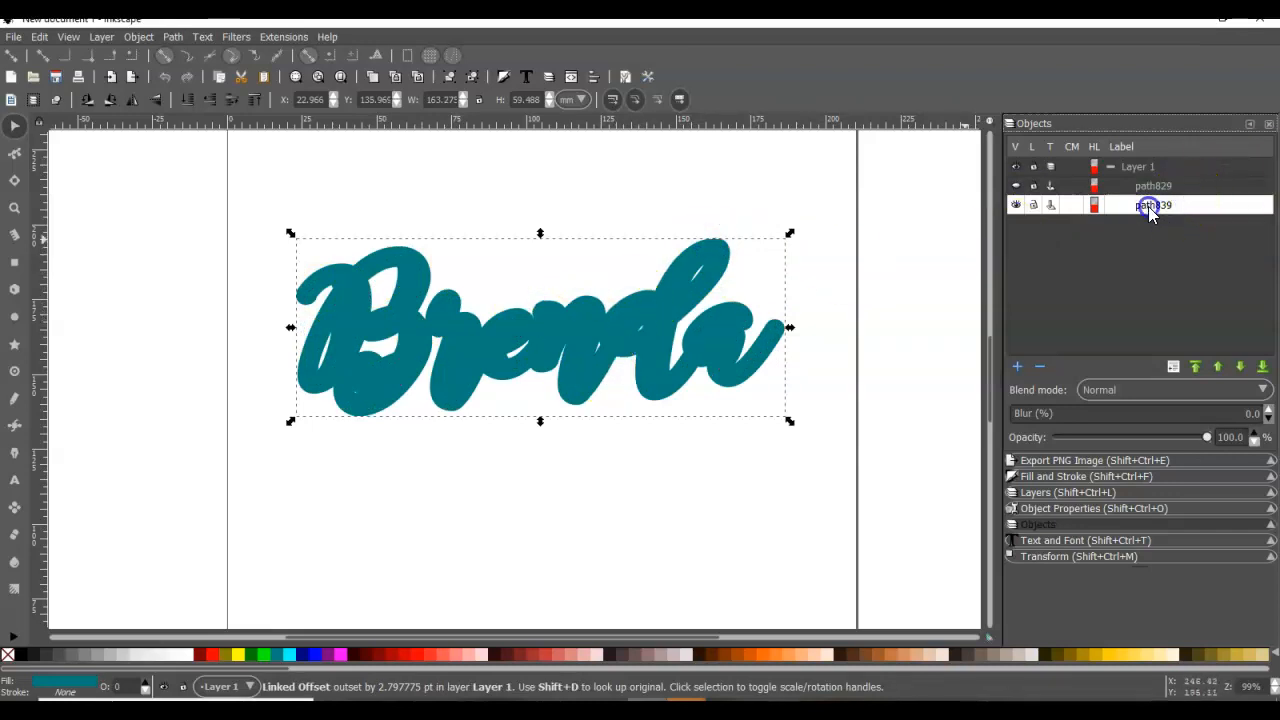
pyautogui.click(172, 37)
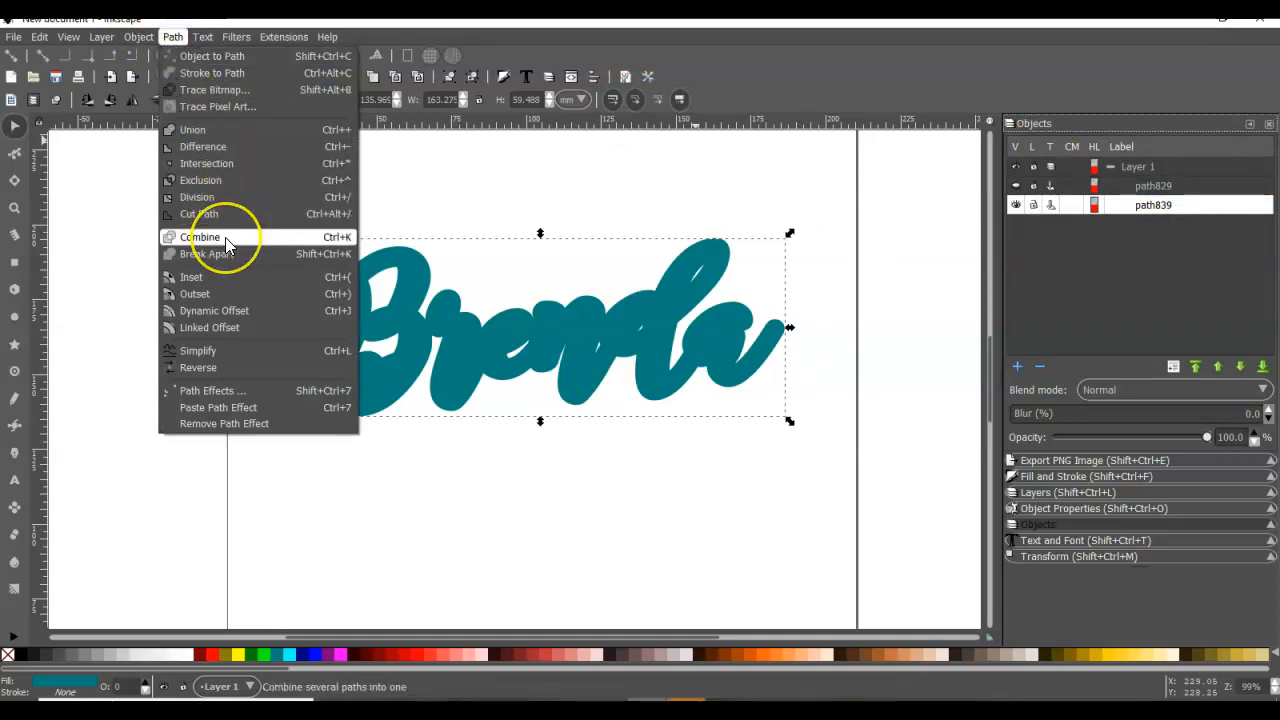
pyautogui.click(224, 237)
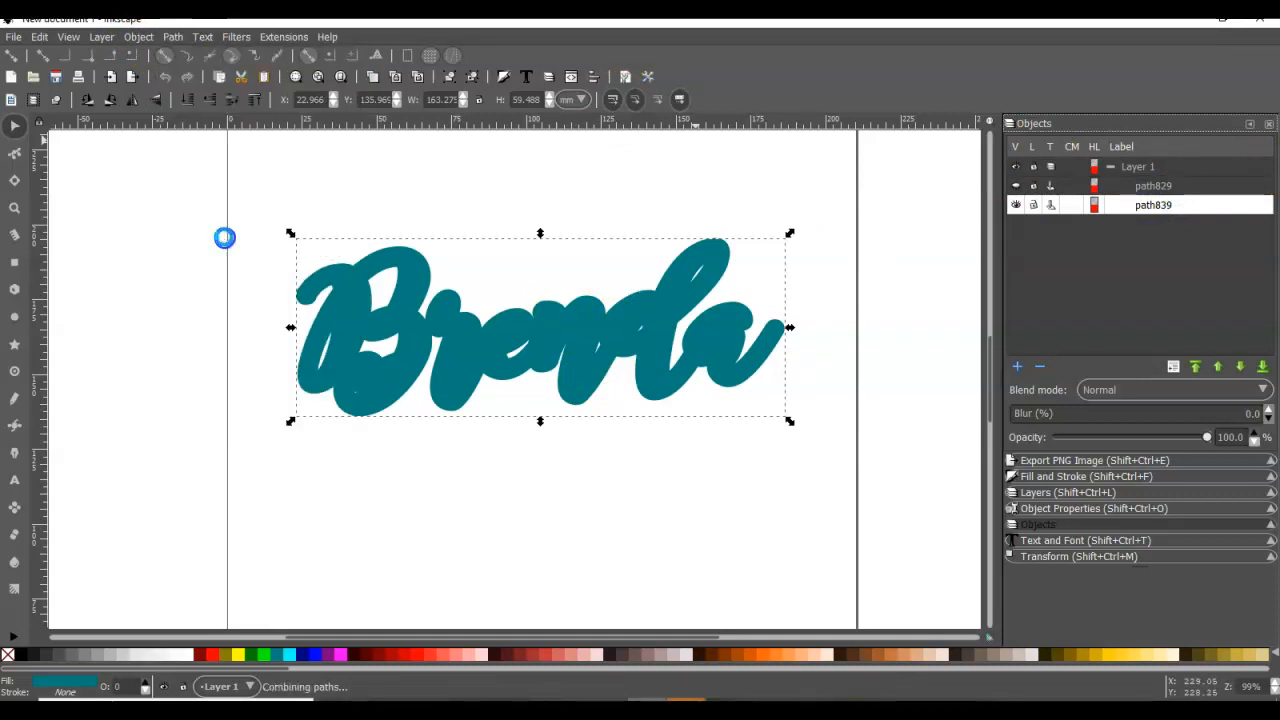
pyautogui.click(176, 38)
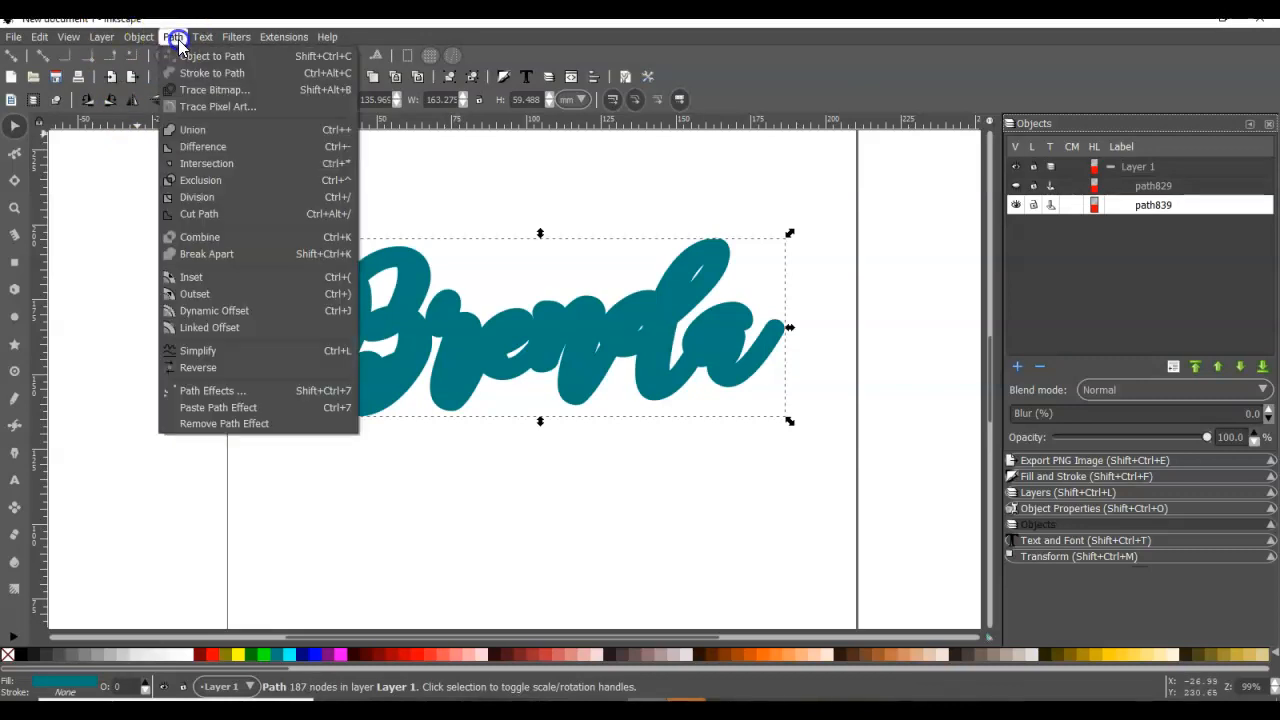
pyautogui.click(228, 255)
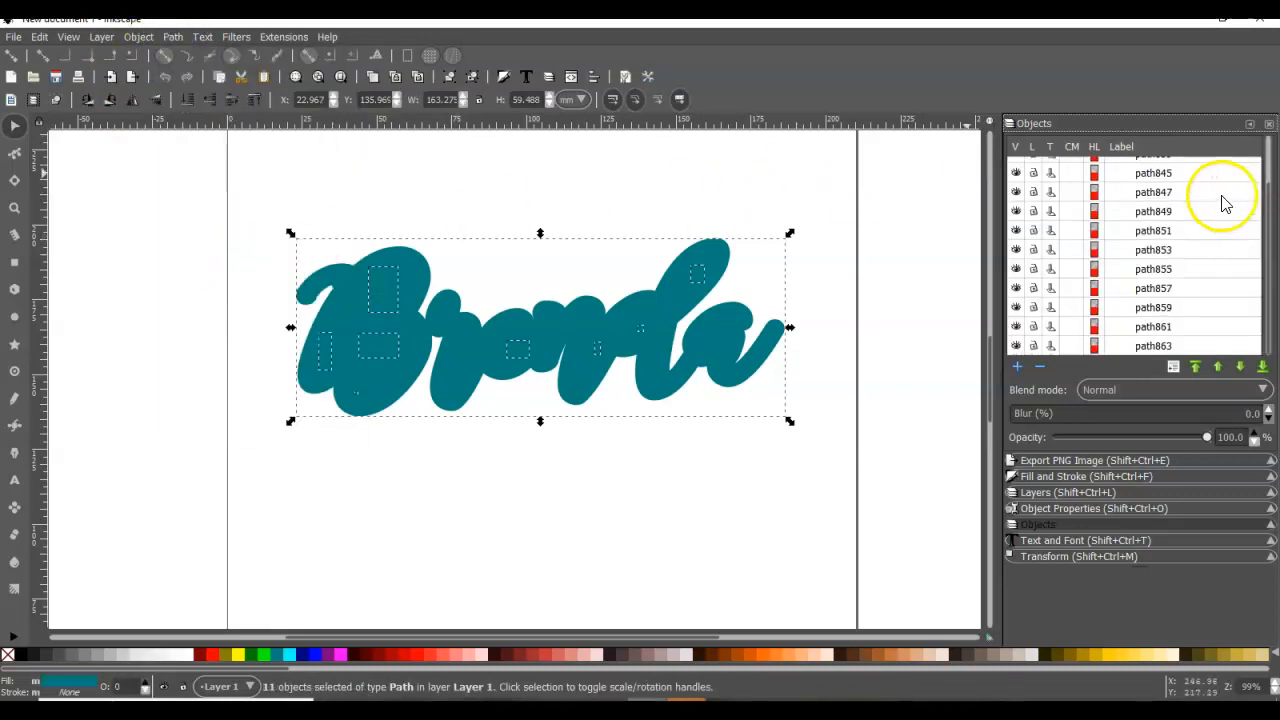
# Step: Hide the full teal outline shape (path863) among the broken-apart pieces
pyautogui.scroll(2, 1178, 320)
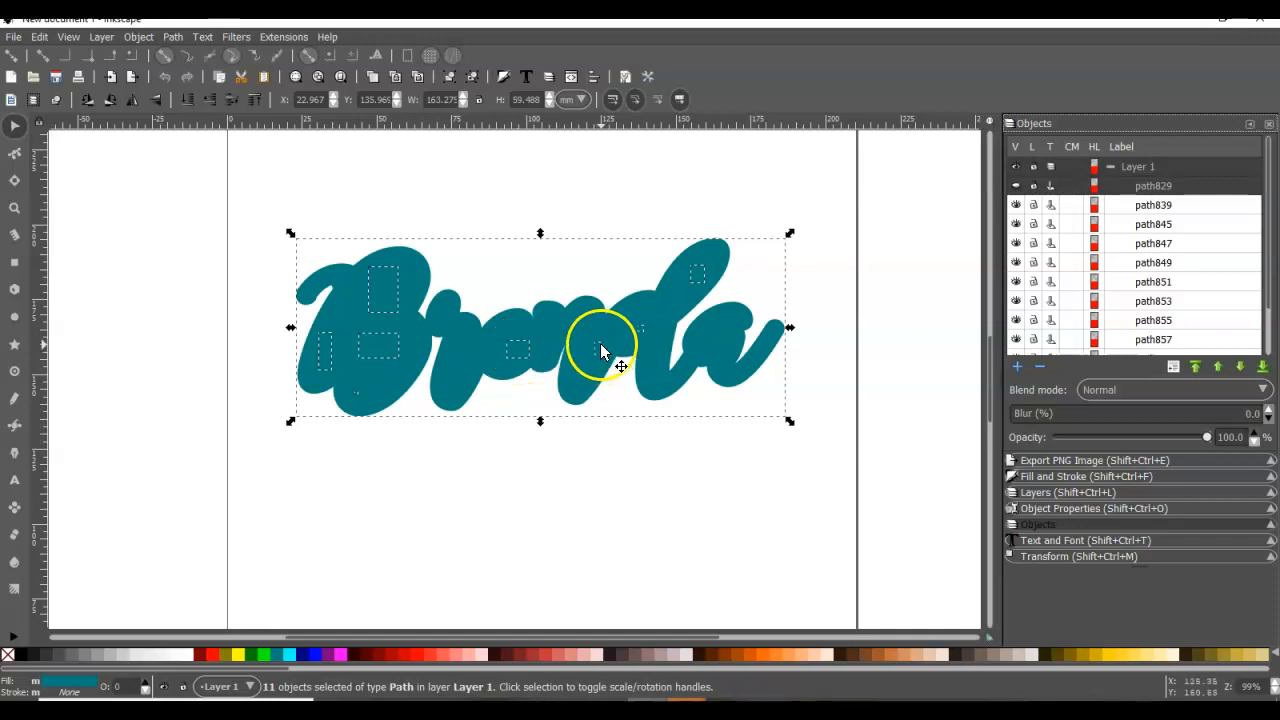
pyautogui.scroll(-3, 1194, 214)
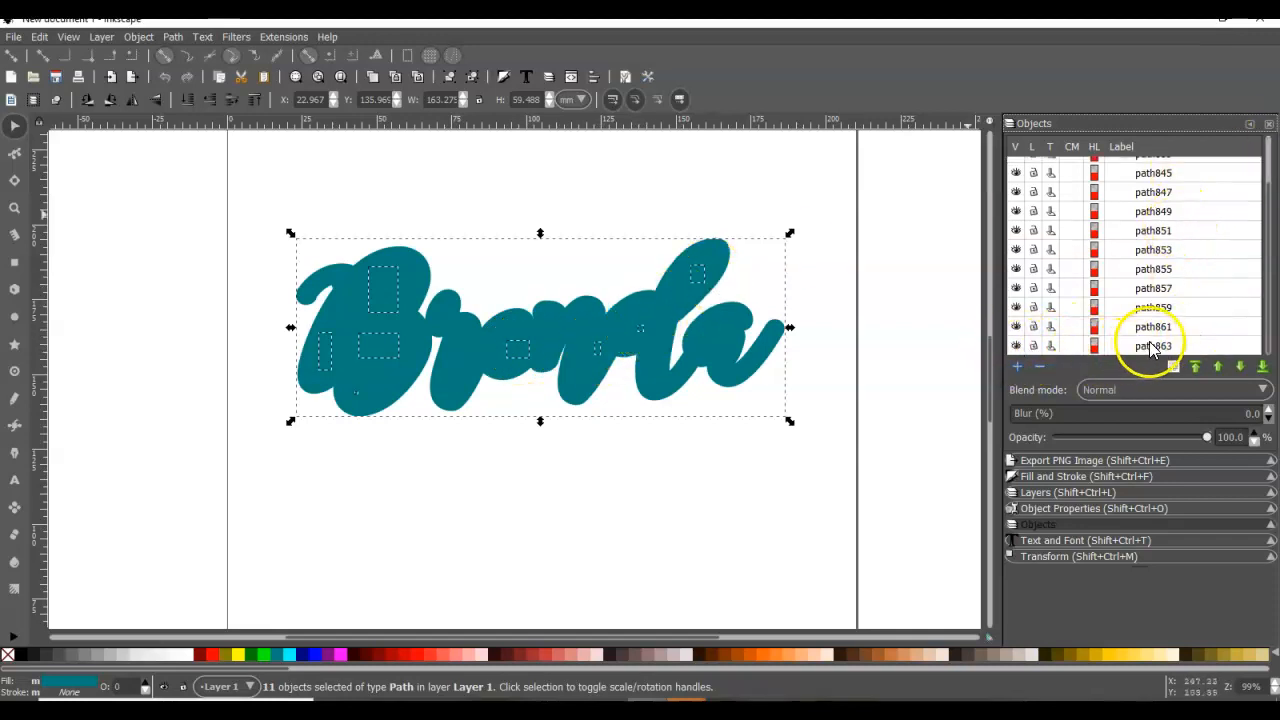
pyautogui.click(1150, 346)
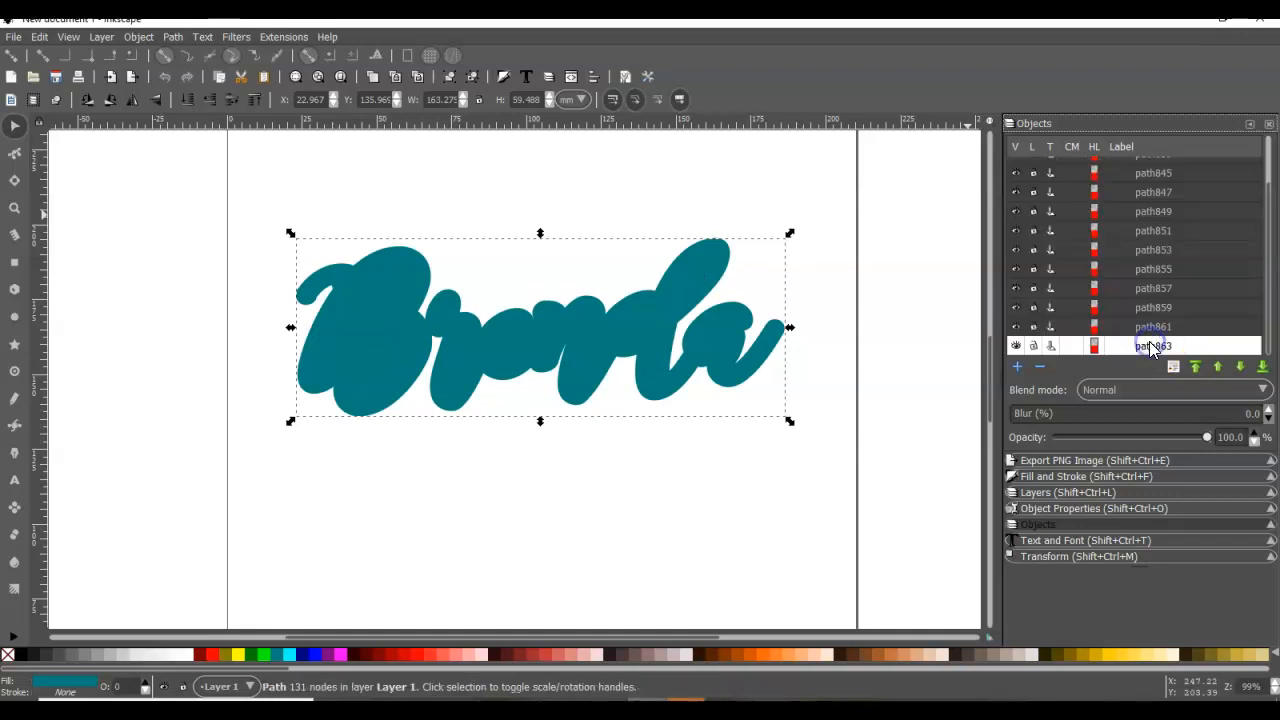
pyautogui.click(1017, 345)
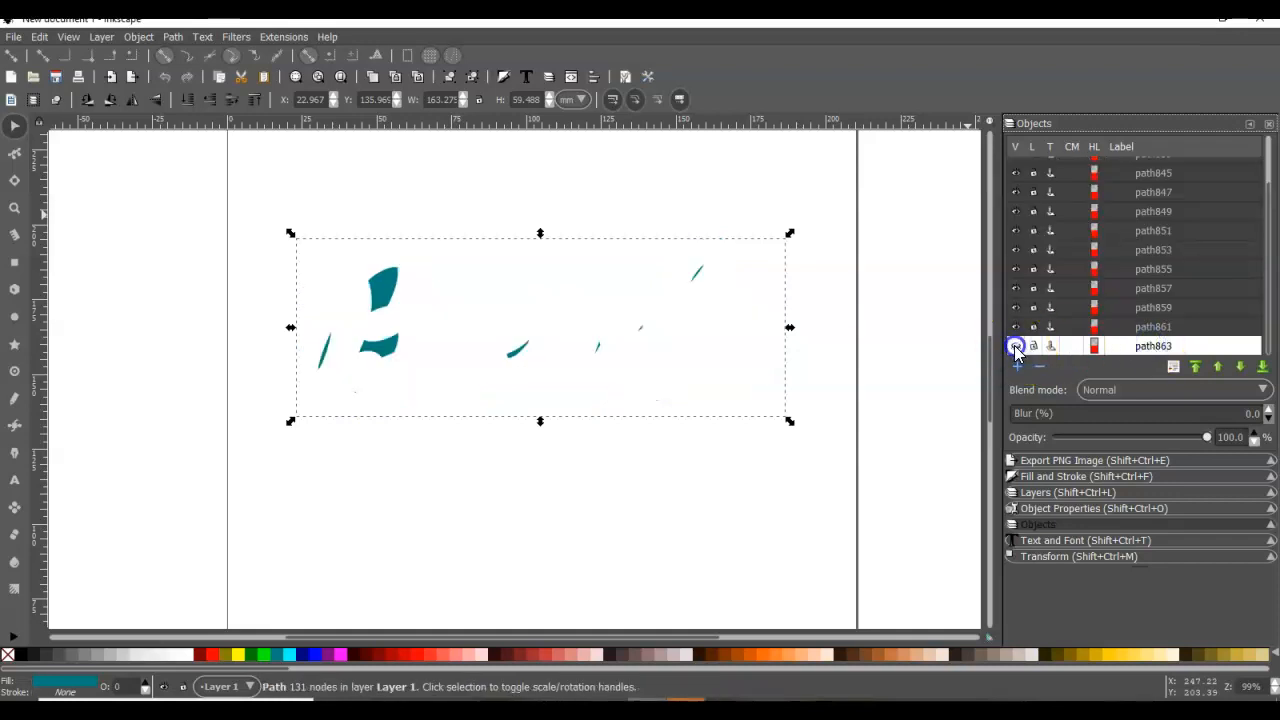
pyautogui.click(1015, 346)
pyautogui.click(1014, 345)
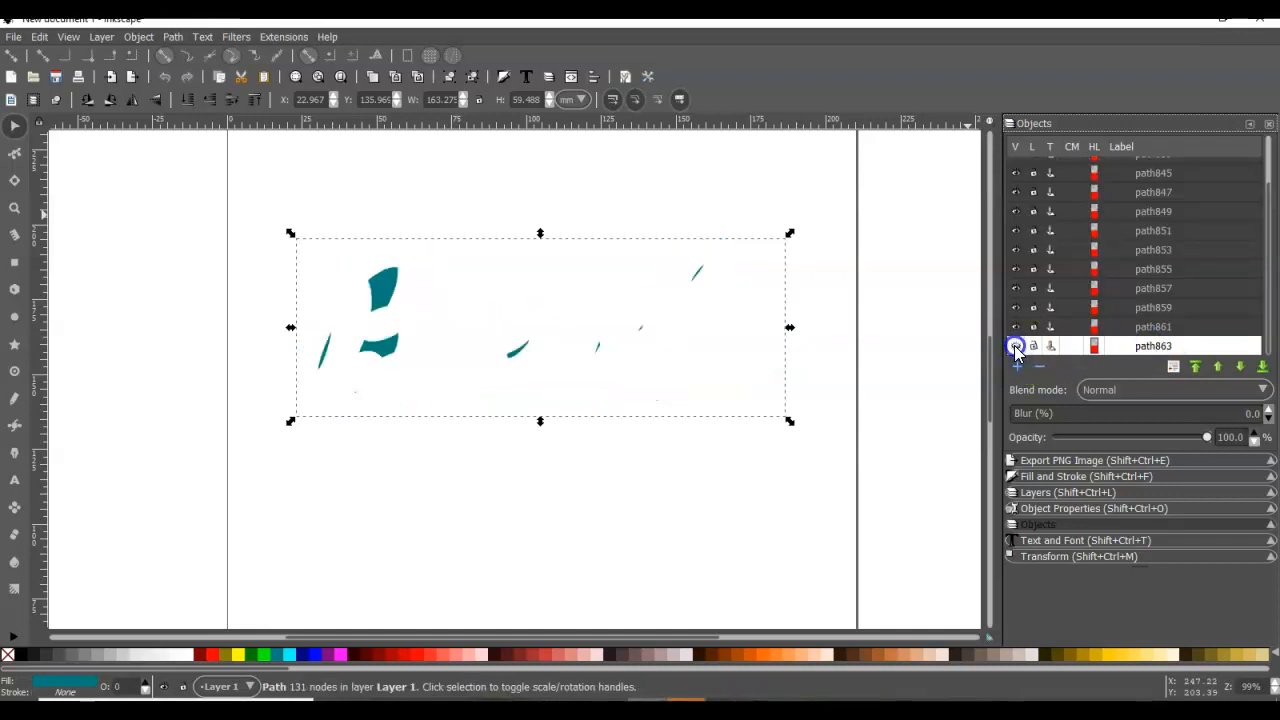
# Step: Select the loose teal pieces from the letter openings together and delete them
pyautogui.click(1140, 327)
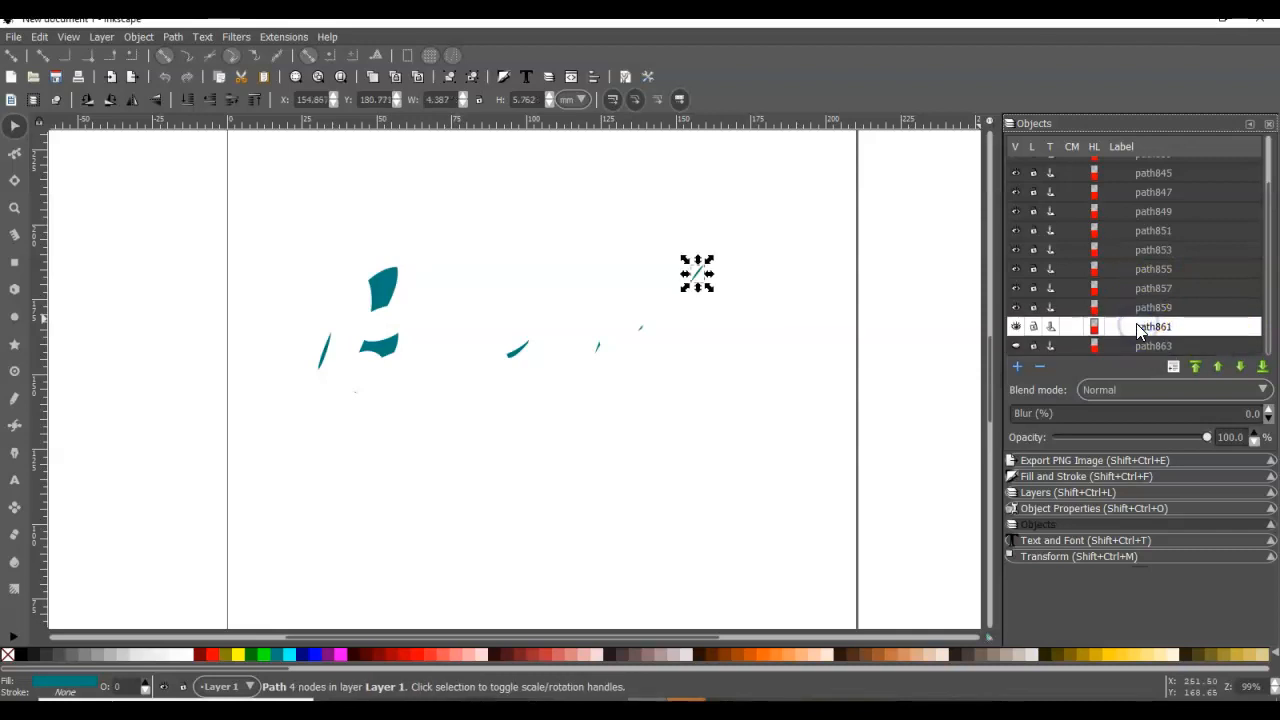
pyautogui.click(751, 372)
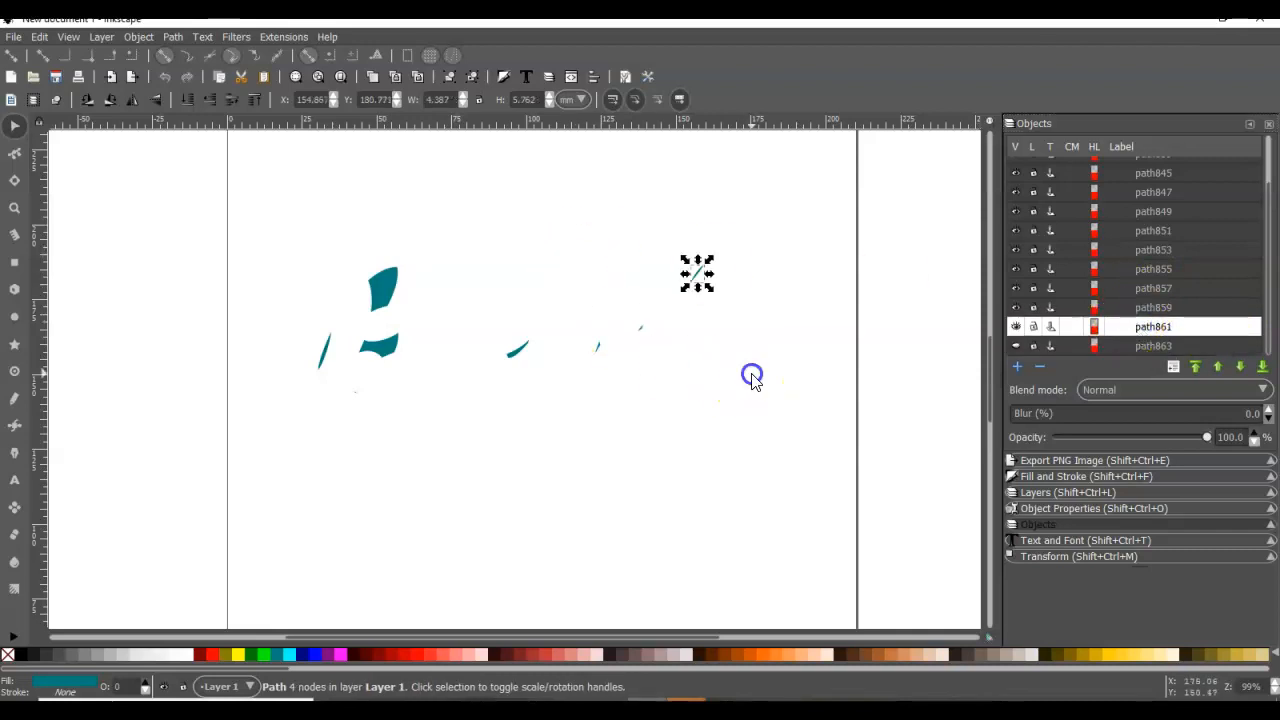
pyautogui.moveTo(814, 390); pyautogui.dragTo(291, 204)
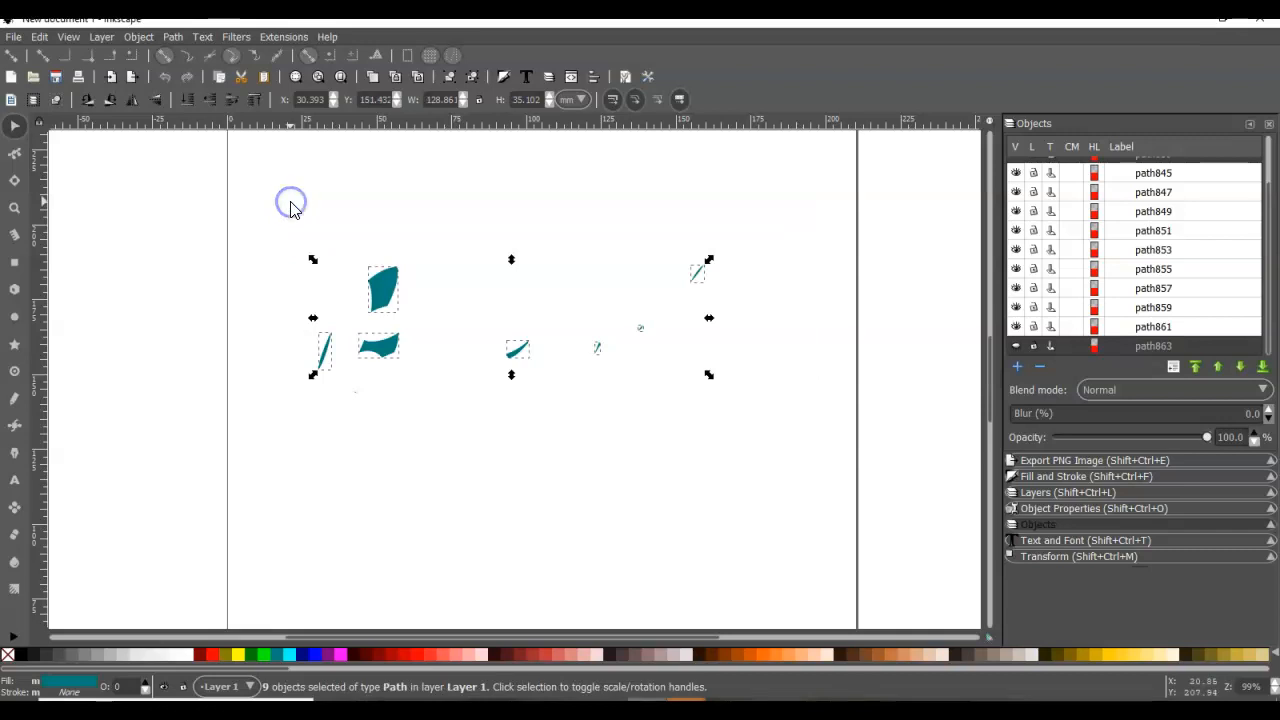
pyautogui.press('Delete')
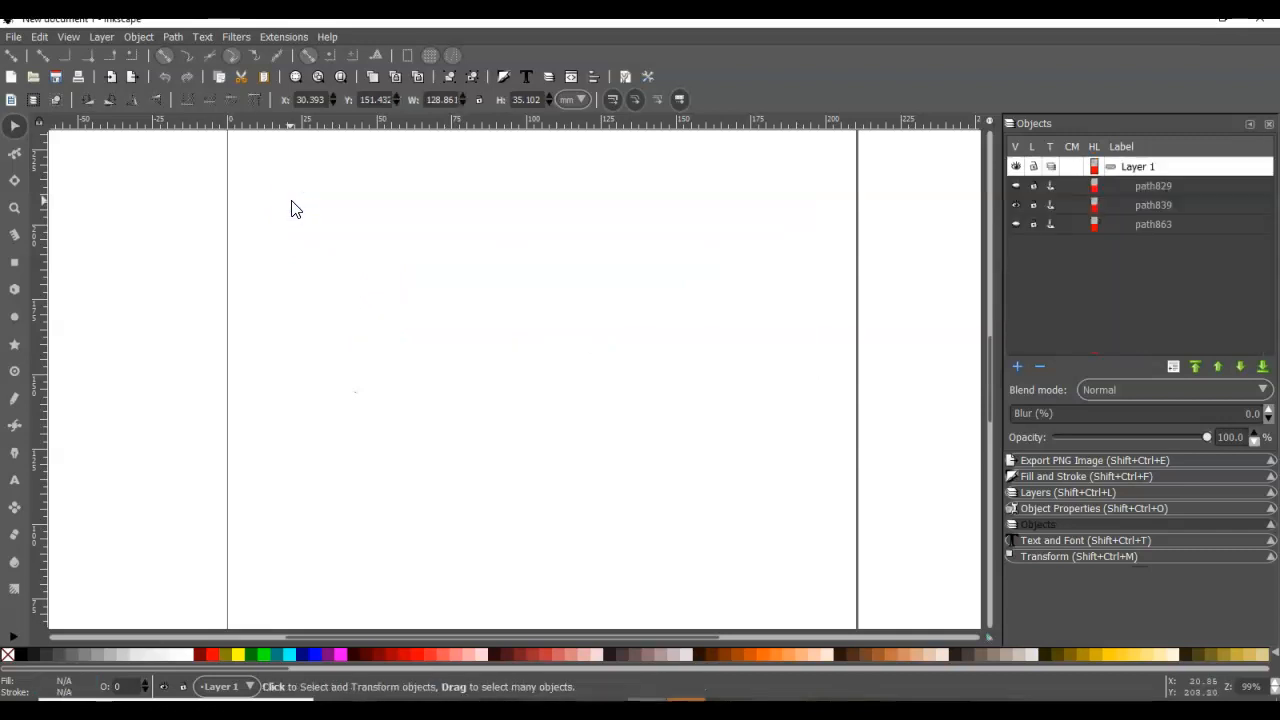
# Step: Delete the remaining tiny teal fragment (path839) from the lower loop of the first letter
pyautogui.click(1181, 226)
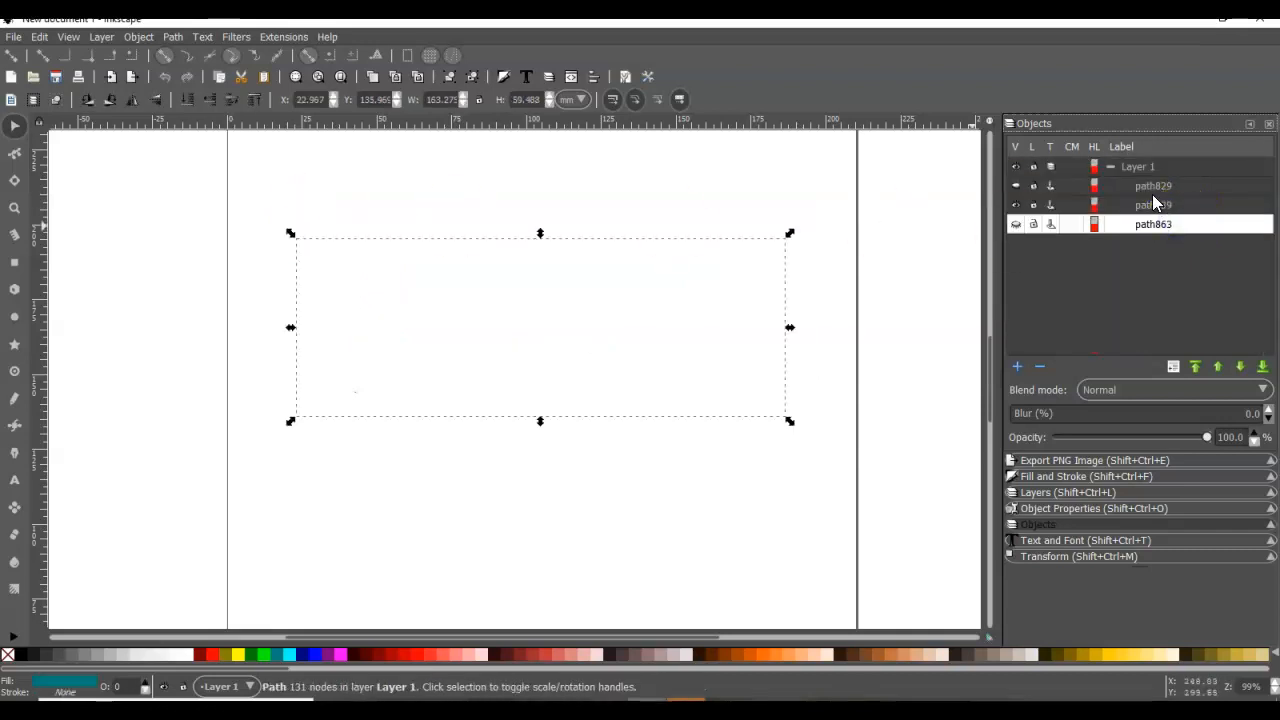
pyautogui.click(1151, 204)
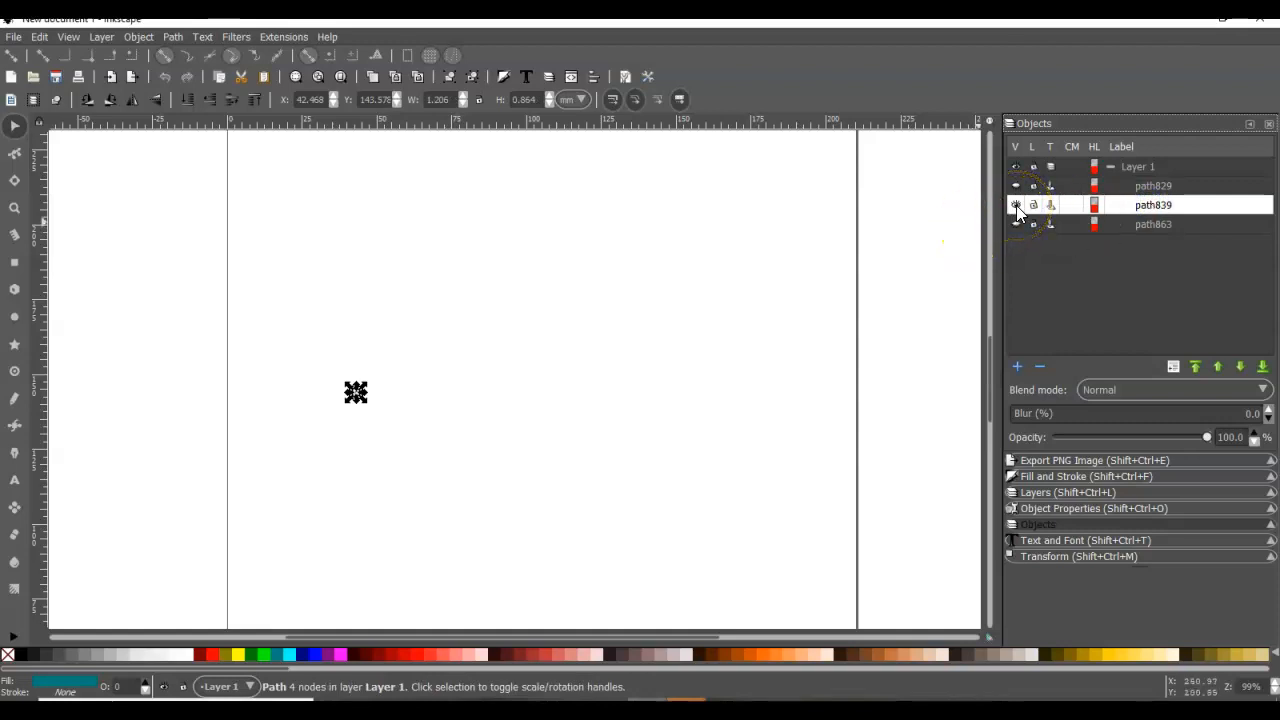
pyautogui.click(1151, 204)
pyautogui.press('Delete')
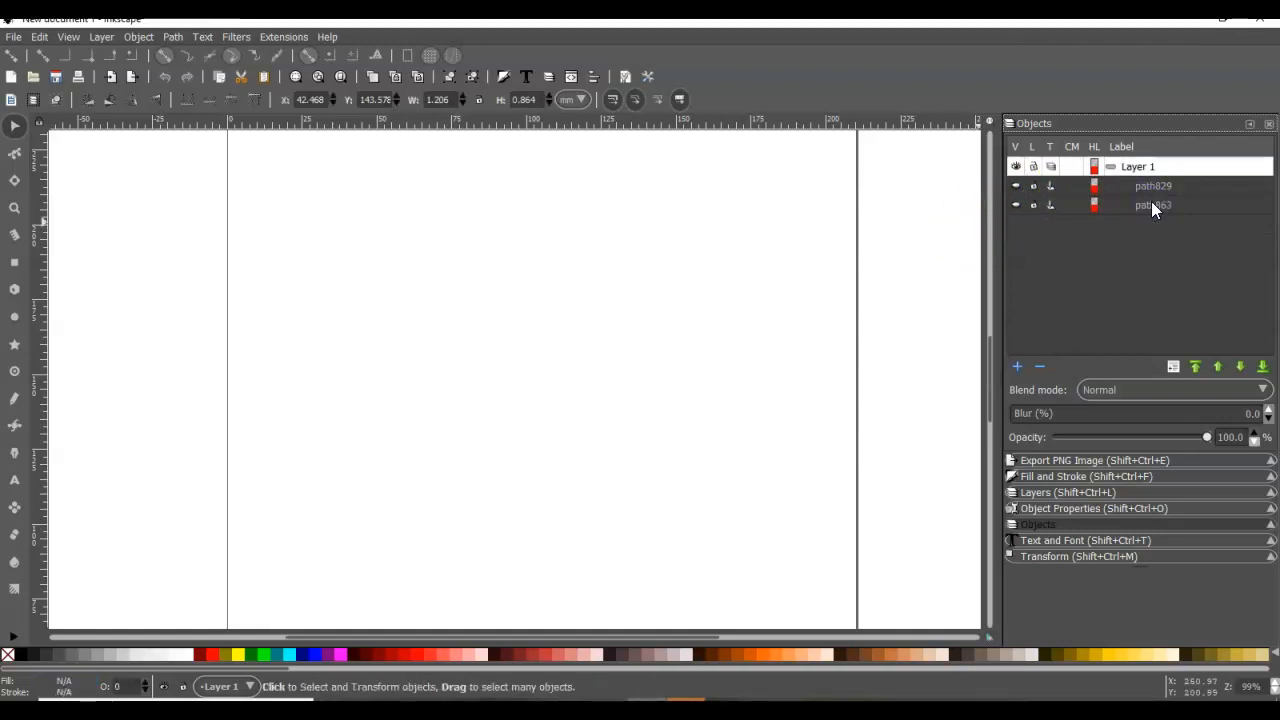
# Step: Make the solid teal outline and the black name path visible again
pyautogui.click(1151, 205)
pyautogui.click(1153, 186)
pyautogui.click(1153, 205)
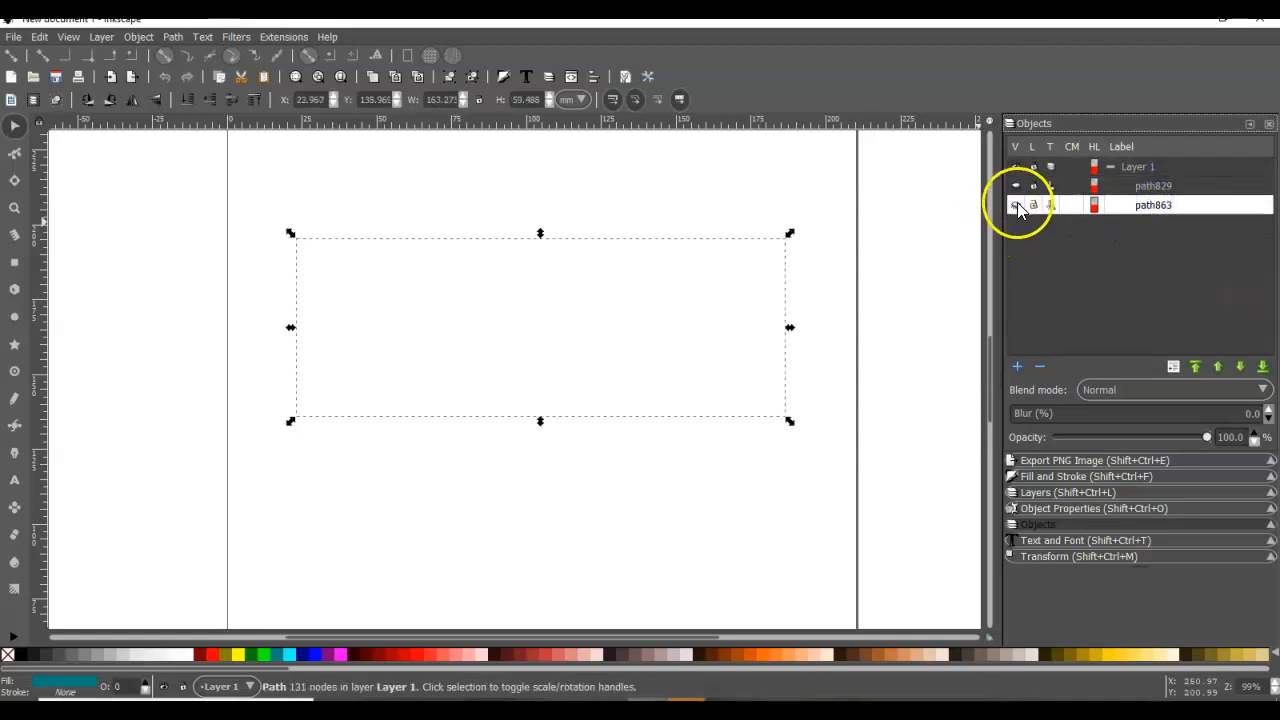
pyautogui.click(1017, 205)
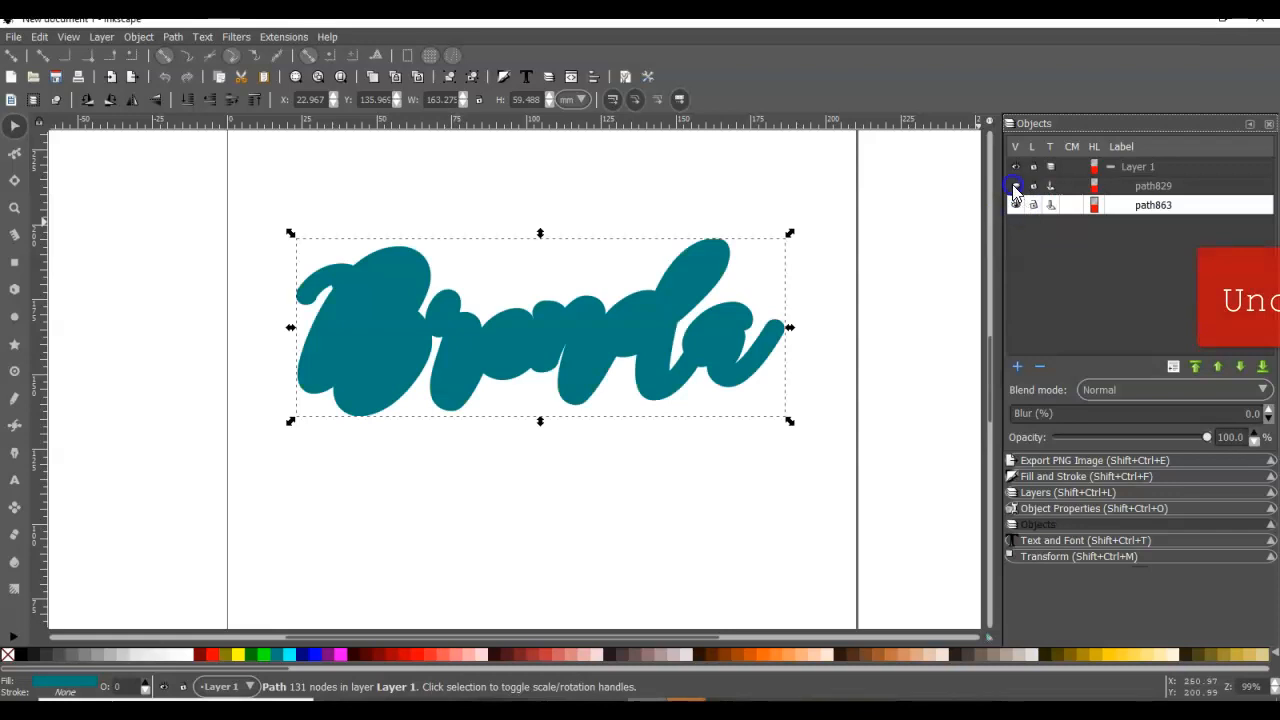
pyautogui.click(1015, 186)
# Step: Move the black lettering about 0.3 mm up and to the left over the teal outline
pyautogui.click(632, 497)
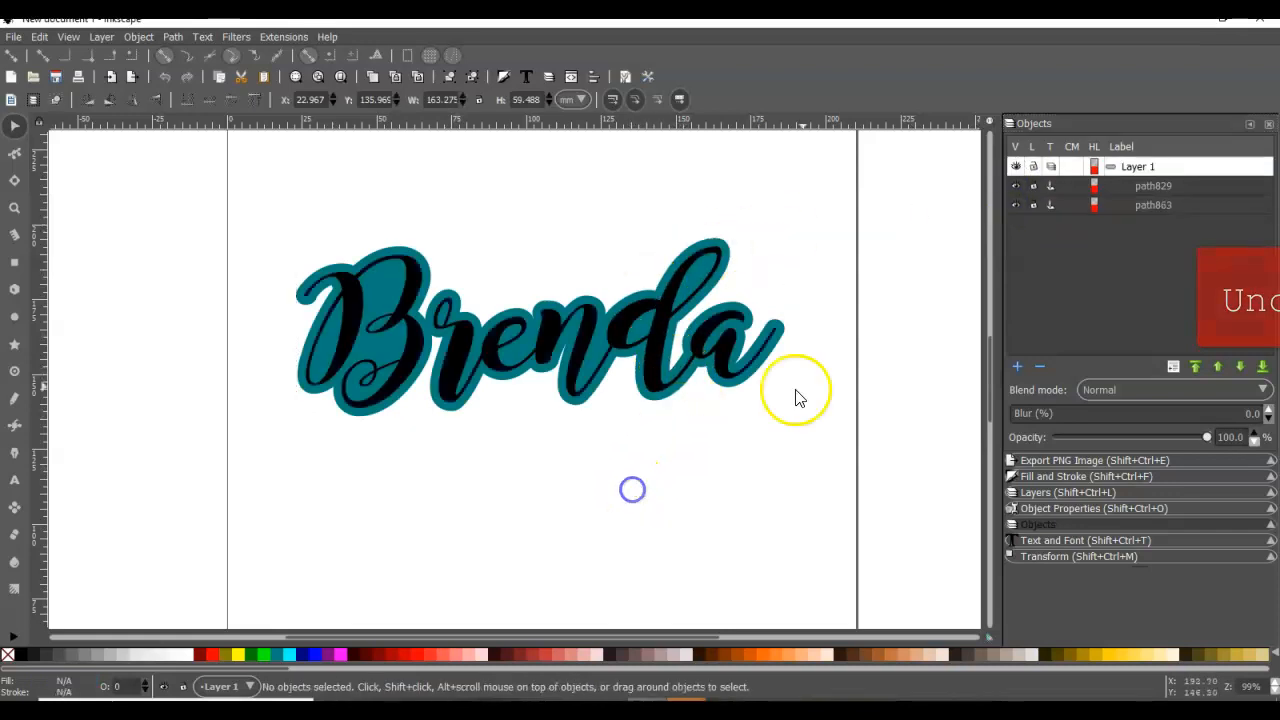
pyautogui.moveTo(662, 325)
pyautogui.mouseDown()
pyautogui.moveTo(697, 453)
pyautogui.moveTo(818, 310)
pyautogui.moveTo(663, 330)
pyautogui.mouseUp()
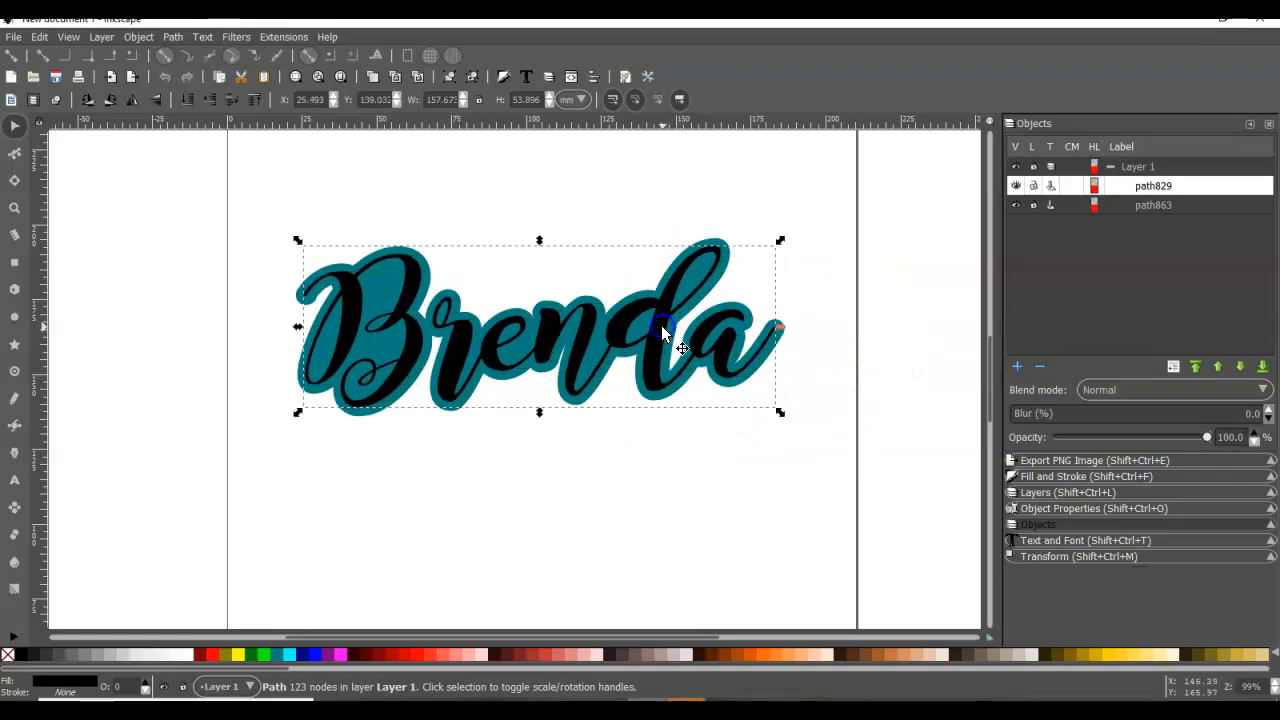
pyautogui.click(634, 412)
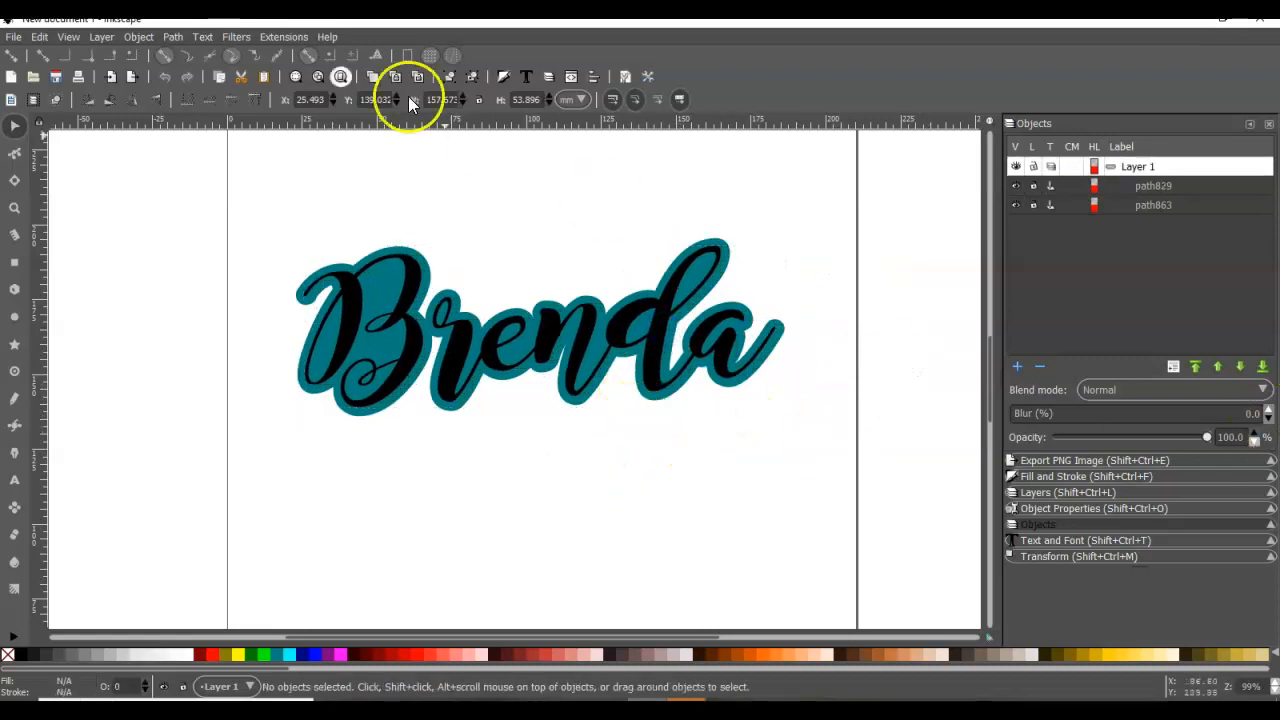
# Step: Save the drawing as an Inkscape SVG in the Mi logo folder, using the lettered name as the file name
pyautogui.click(13, 40)
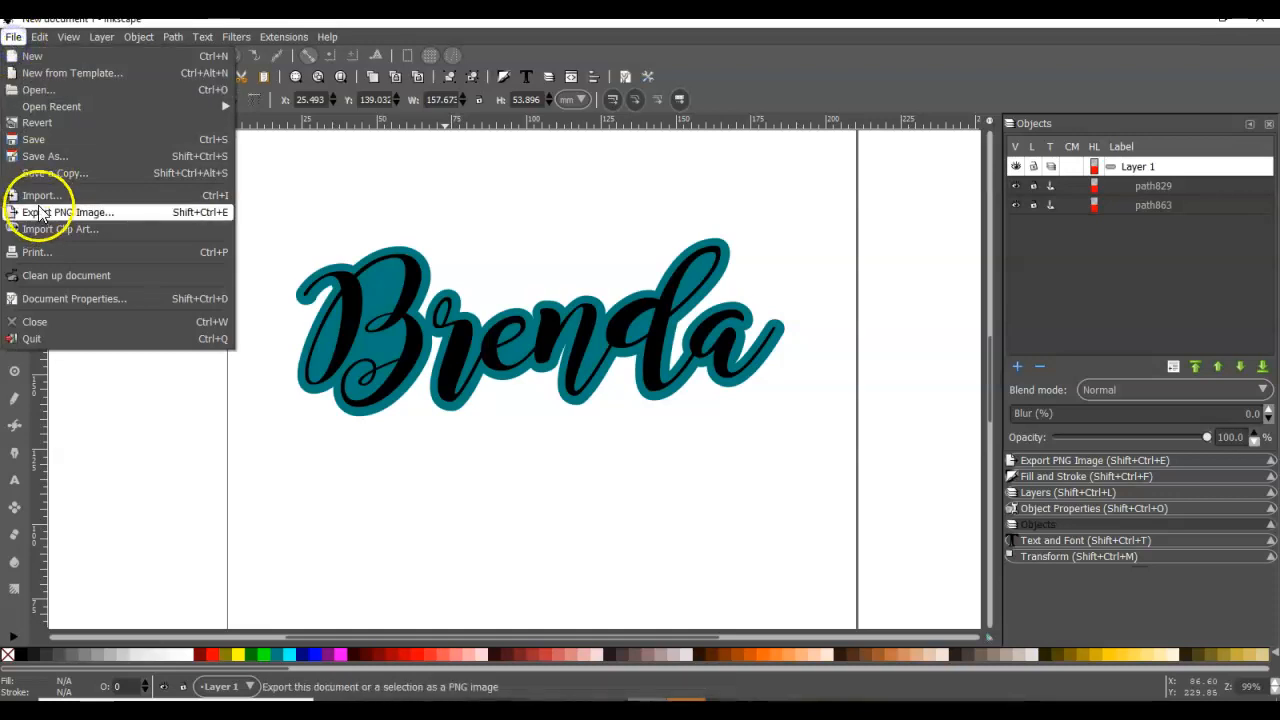
pyautogui.click(53, 156)
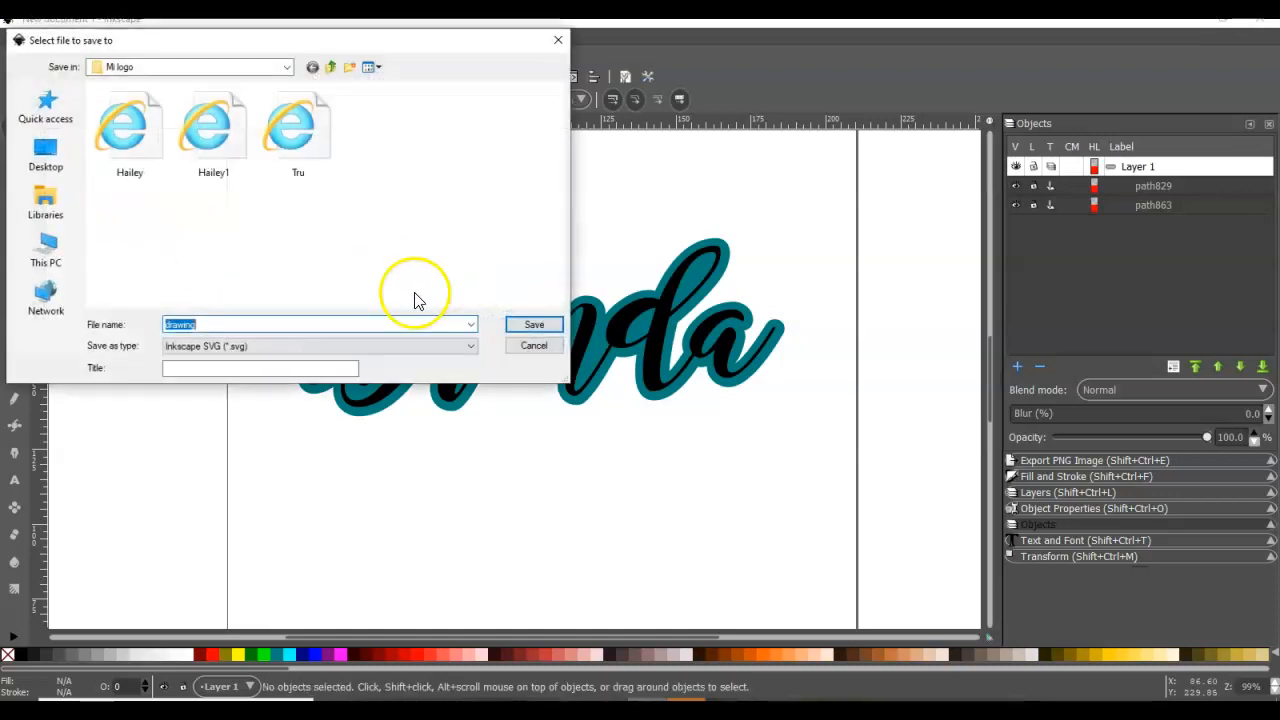
pyautogui.click(209, 323)
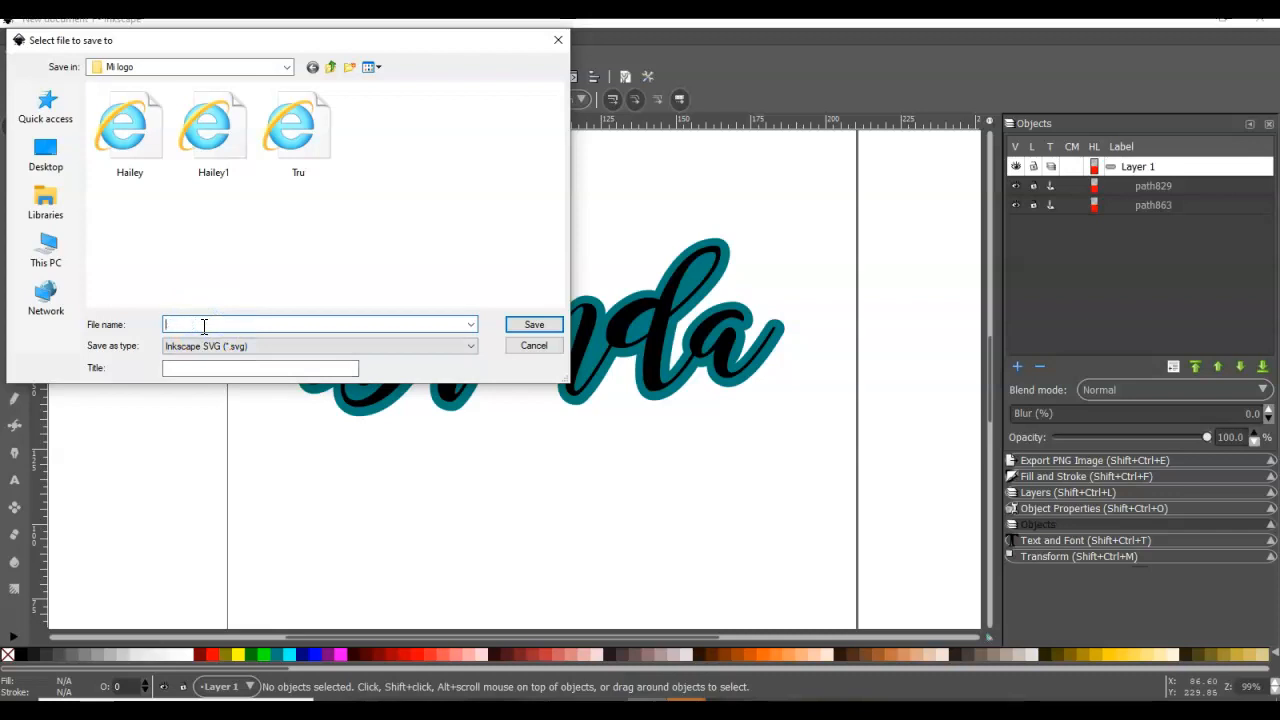
pyautogui.write('Brenda')
pyautogui.click(537, 329)
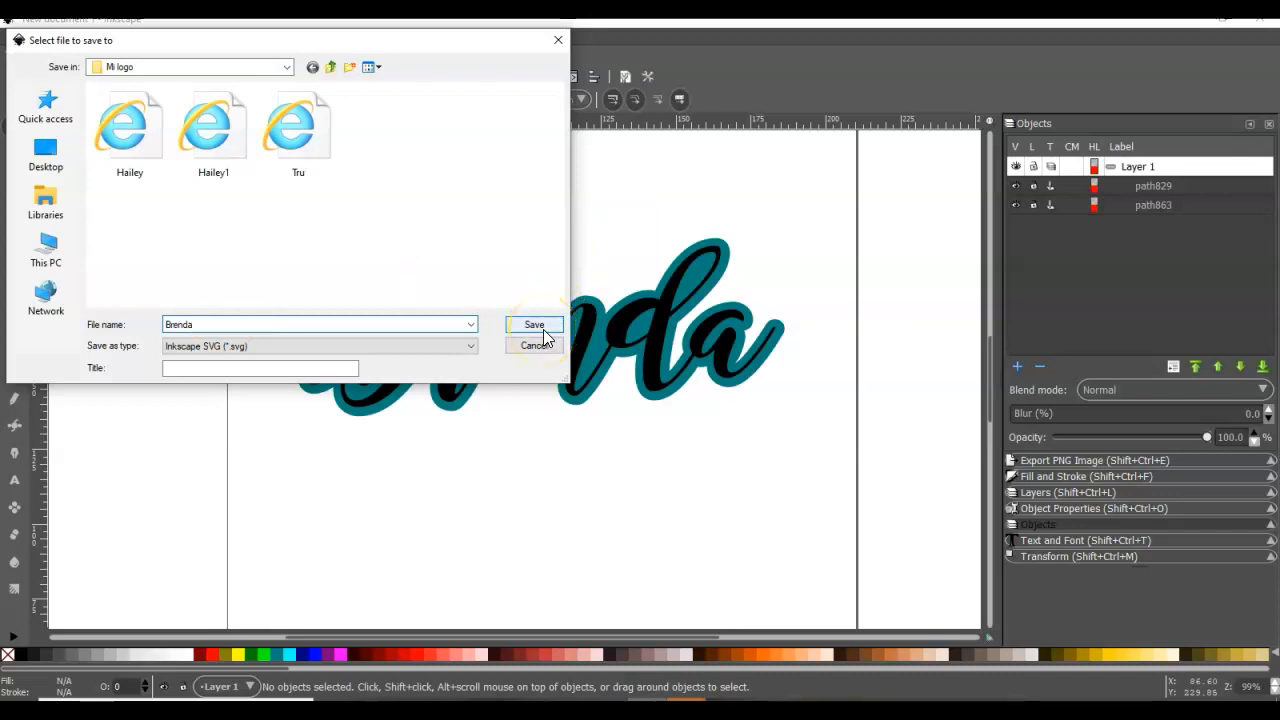
pyautogui.click(541, 327)
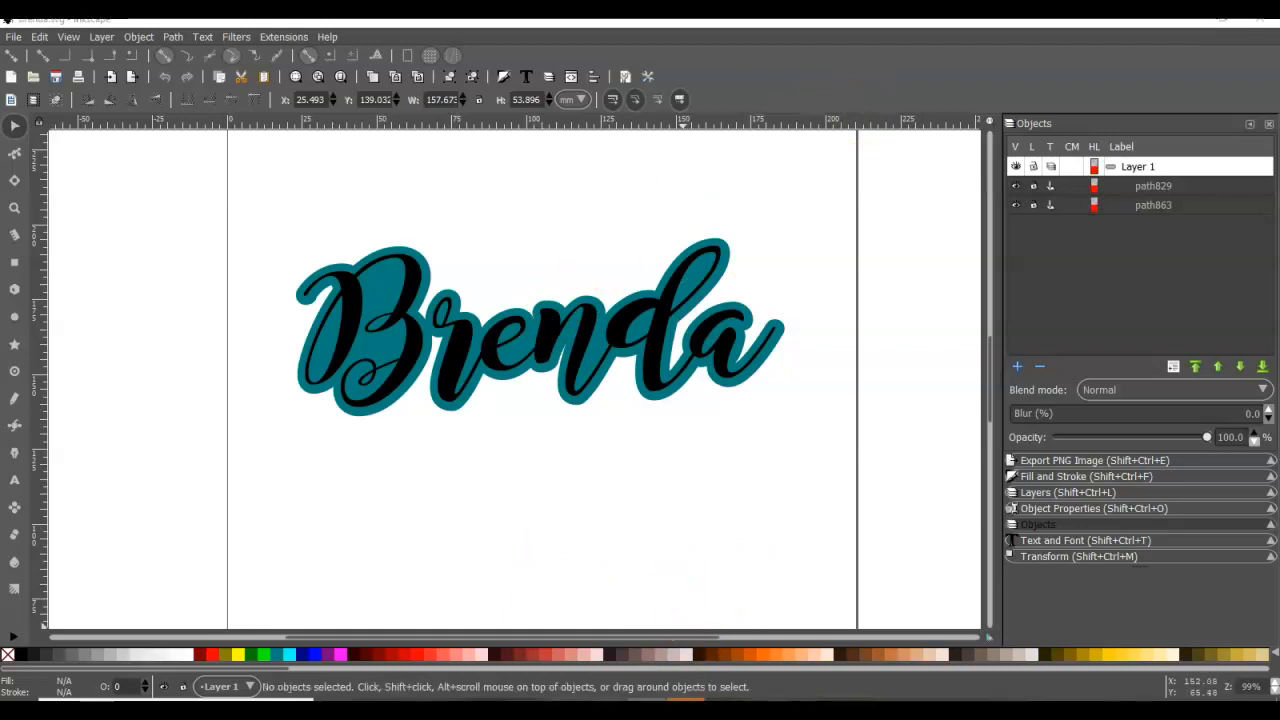
# Step: Switch to Cricut Design Space and upload the lettered name SVG from the Mi logo folder, saving it as an image under its default name
pyautogui.click(607, 708)
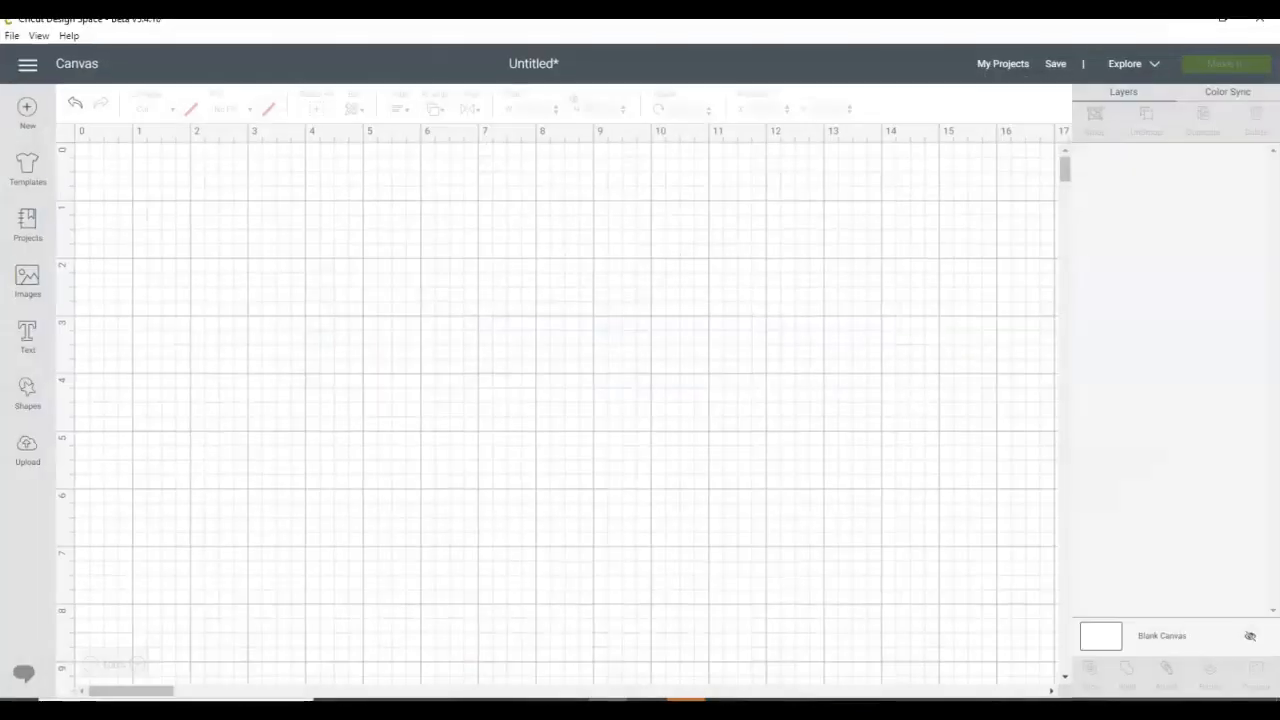
pyautogui.click(27, 455)
pyautogui.click(329, 366)
pyautogui.click(650, 372)
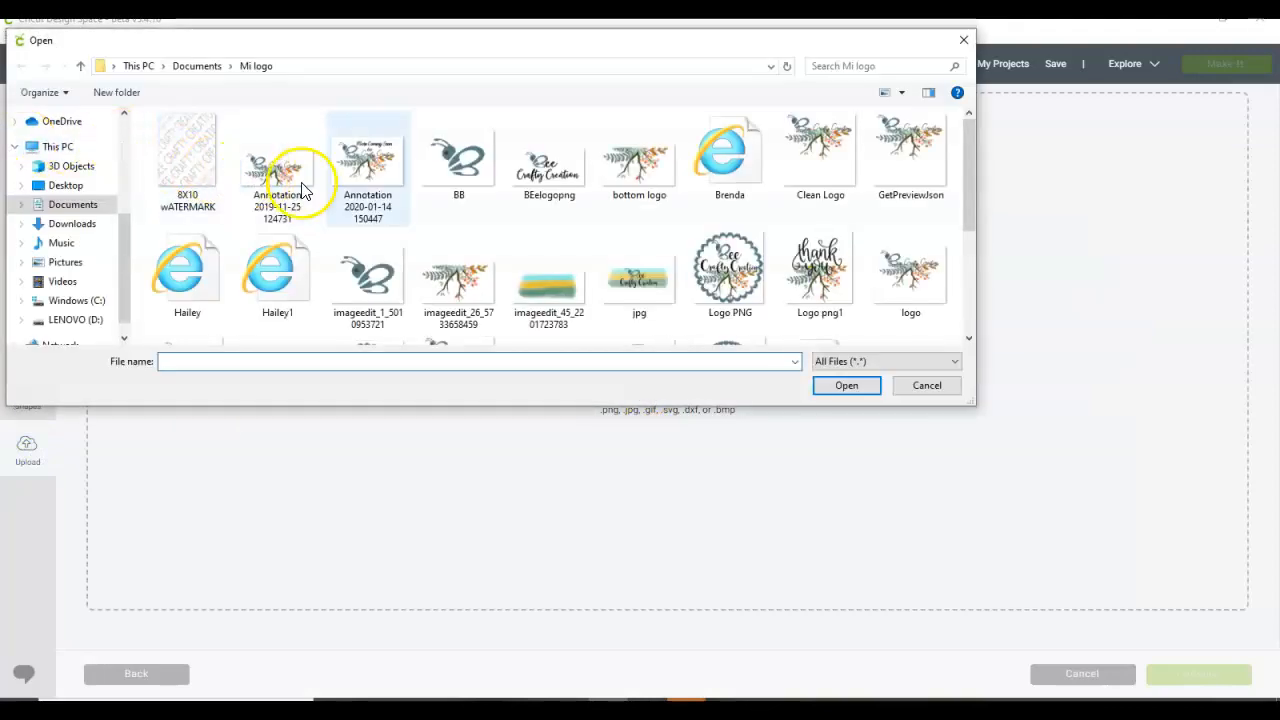
pyautogui.click(738, 185)
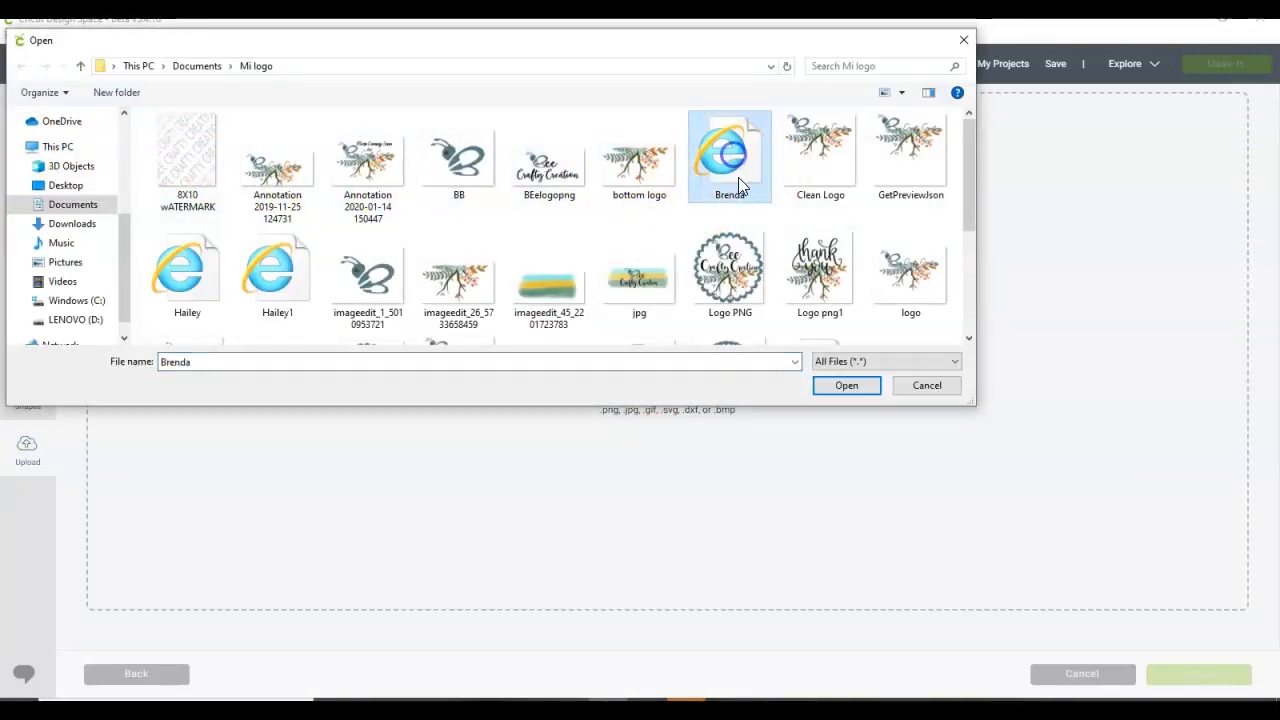
pyautogui.click(832, 385)
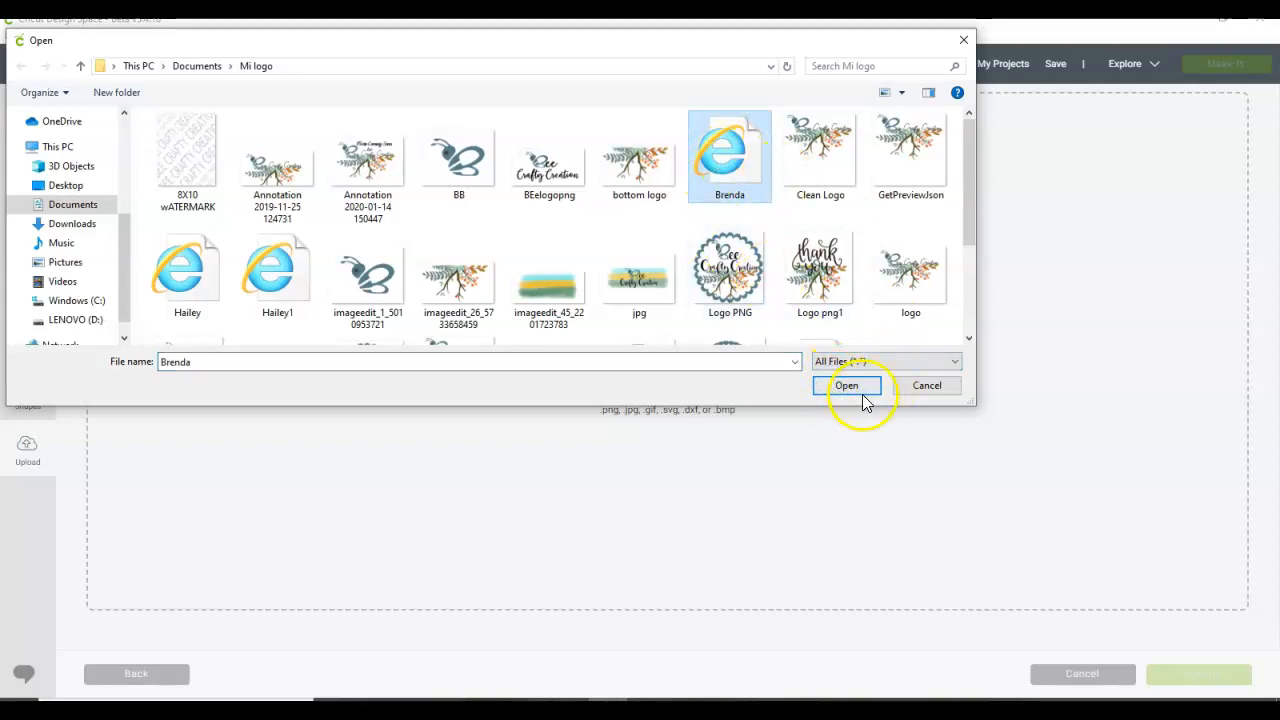
pyautogui.click(846, 386)
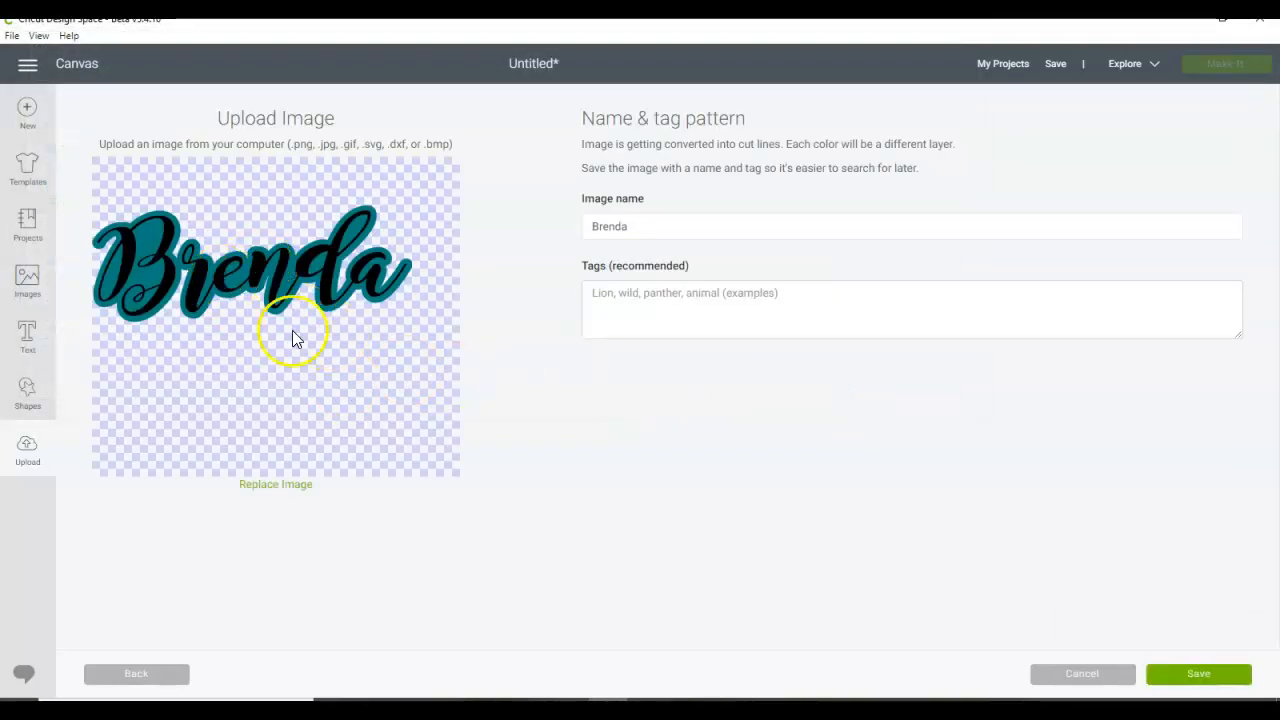
pyautogui.click(1200, 676)
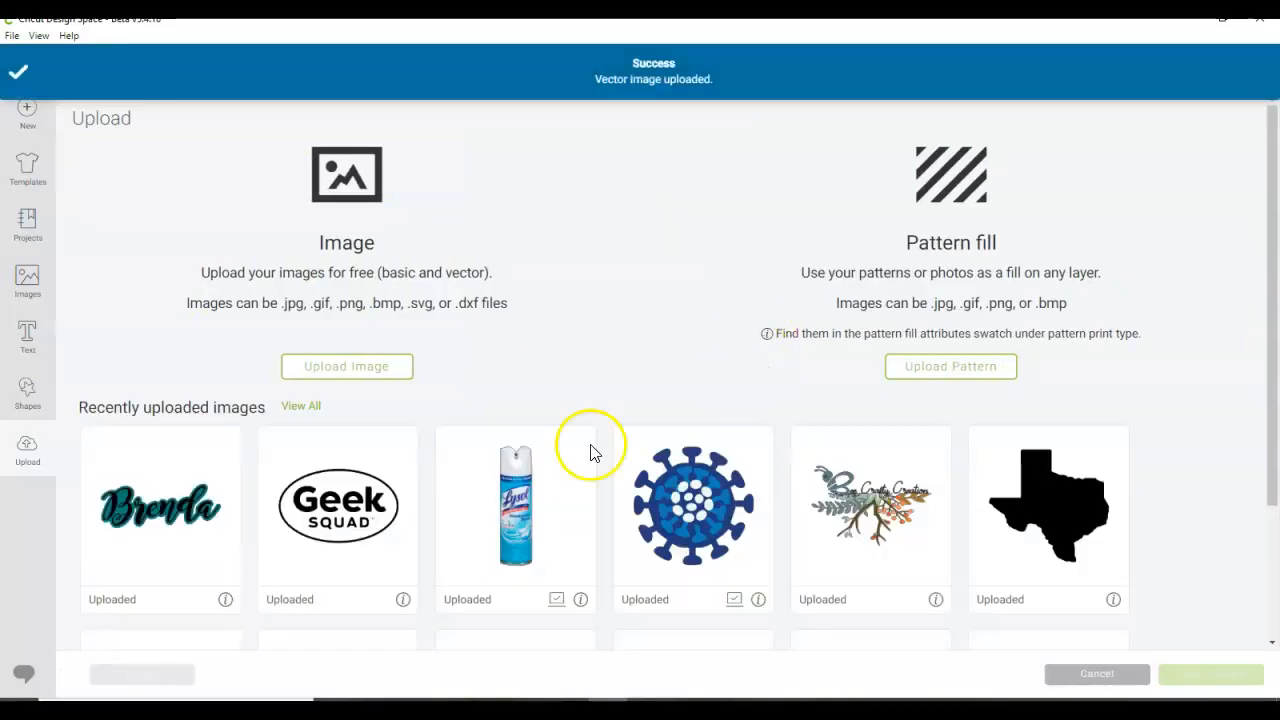
# Step: Insert the uploaded name image on the canvas, enlarge it to about 11.24 inches wide and place it near the canvas's upper part
pyautogui.click(160, 505)
pyautogui.click(1254, 668)
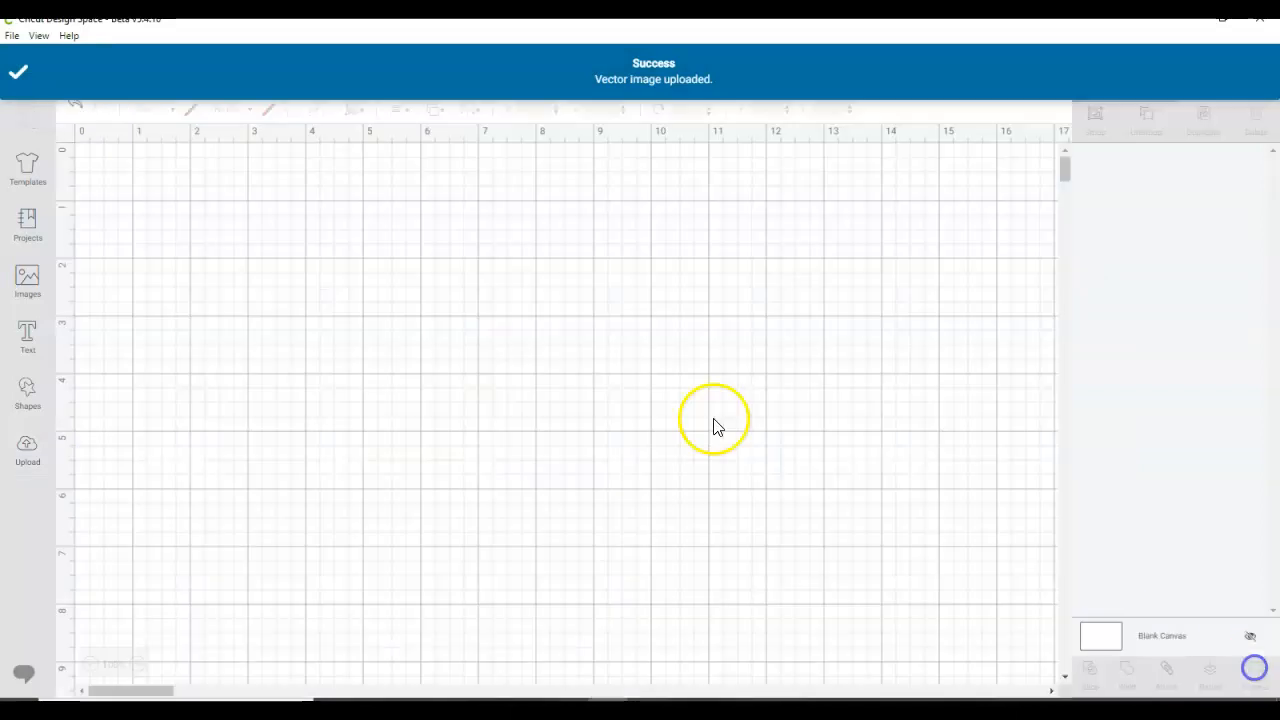
pyautogui.moveTo(409, 457); pyautogui.dragTo(923, 563)
pyautogui.moveTo(730, 534); pyautogui.dragTo(595, 344)
pyautogui.click(843, 371)
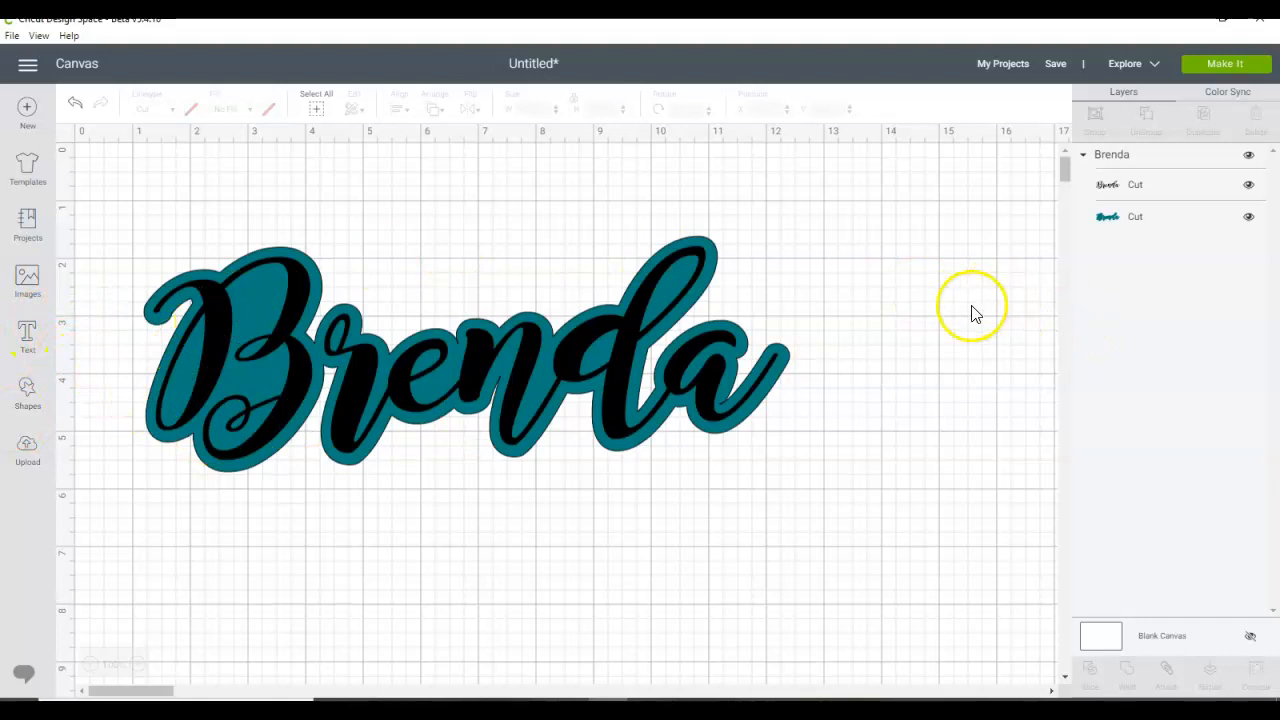
# Step: Examine the design's two cut layers by selecting the black lettering and the teal outline alternately
pyautogui.click(1197, 186)
pyautogui.click(1174, 182)
pyautogui.click(1175, 219)
pyautogui.click(1174, 182)
pyautogui.click(1177, 221)
pyautogui.click(1172, 184)
pyautogui.click(1175, 220)
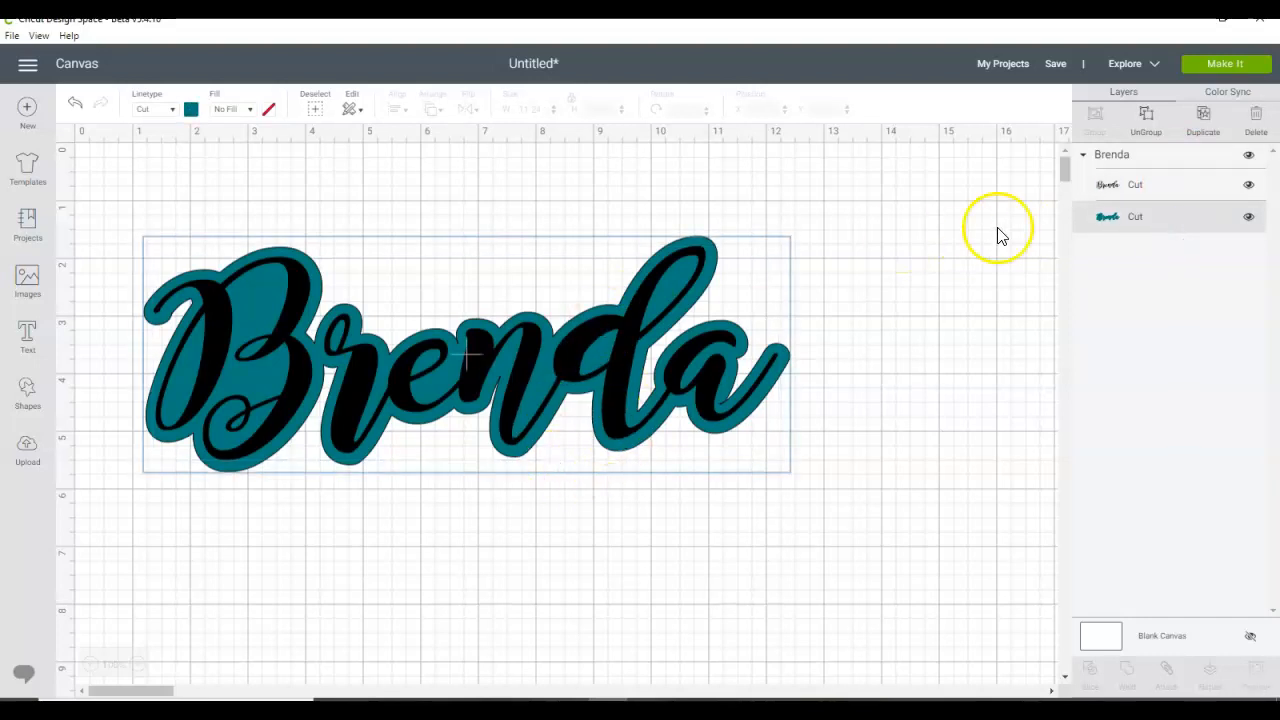
# Step: Ungroup the name design and arrange the black lettering below the teal outline as separate pieces
pyautogui.click(810, 267)
pyautogui.moveTo(625, 421); pyautogui.dragTo(661, 417)
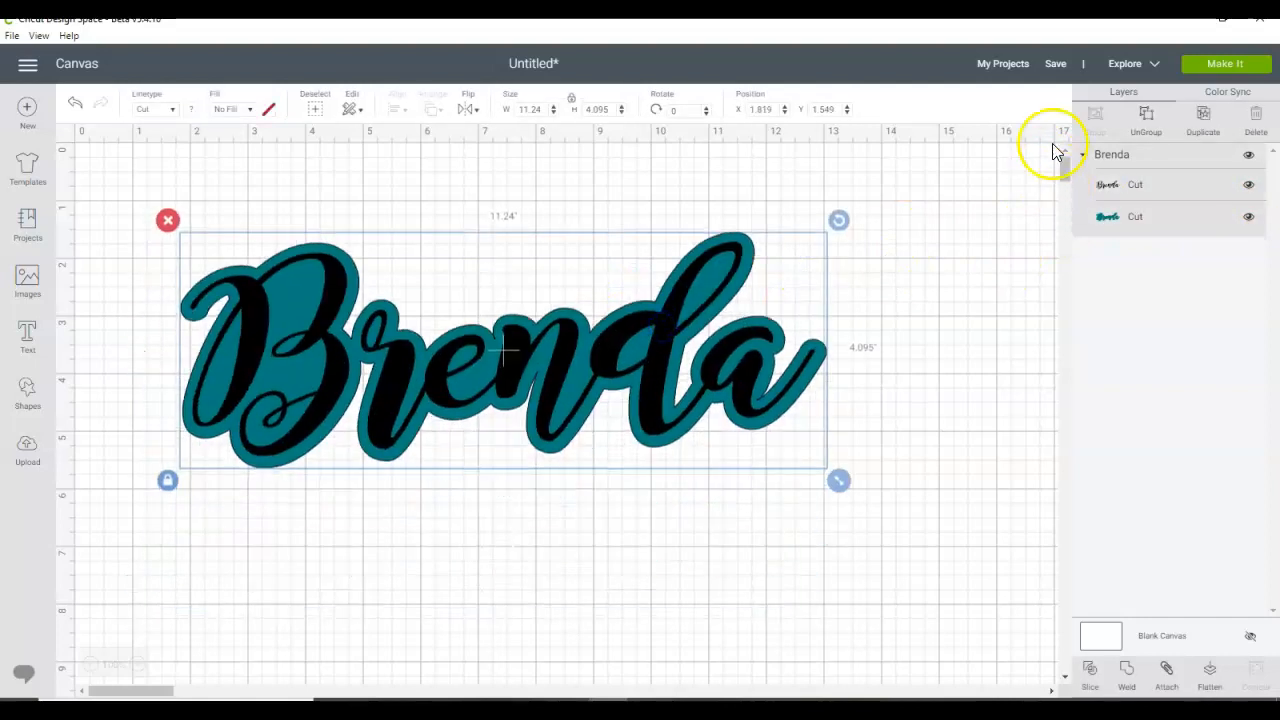
pyautogui.click(1145, 127)
pyautogui.moveTo(566, 400); pyautogui.dragTo(510, 636)
pyautogui.moveTo(640, 341); pyautogui.dragTo(607, 291)
pyautogui.moveTo(596, 558); pyautogui.dragTo(625, 548)
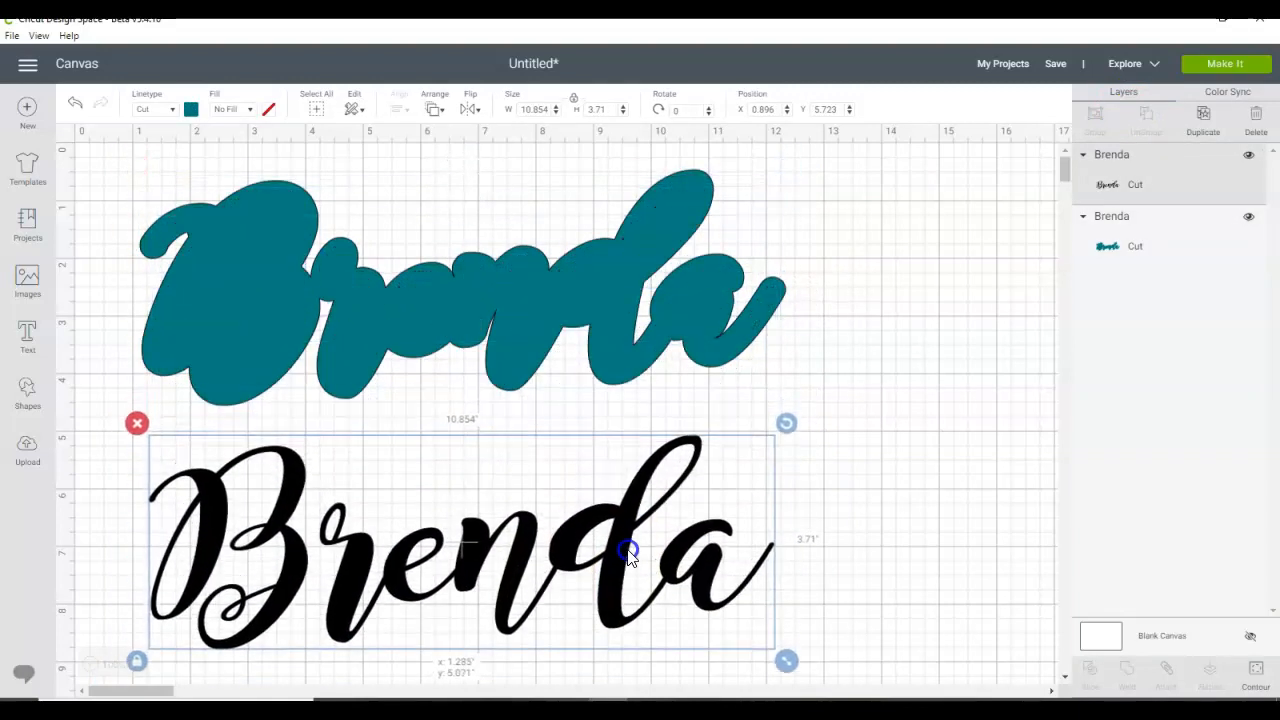
# Step: Preview the black and teal cutting mats in the Make It preparation, and return to the canvas
pyautogui.click(1213, 68)
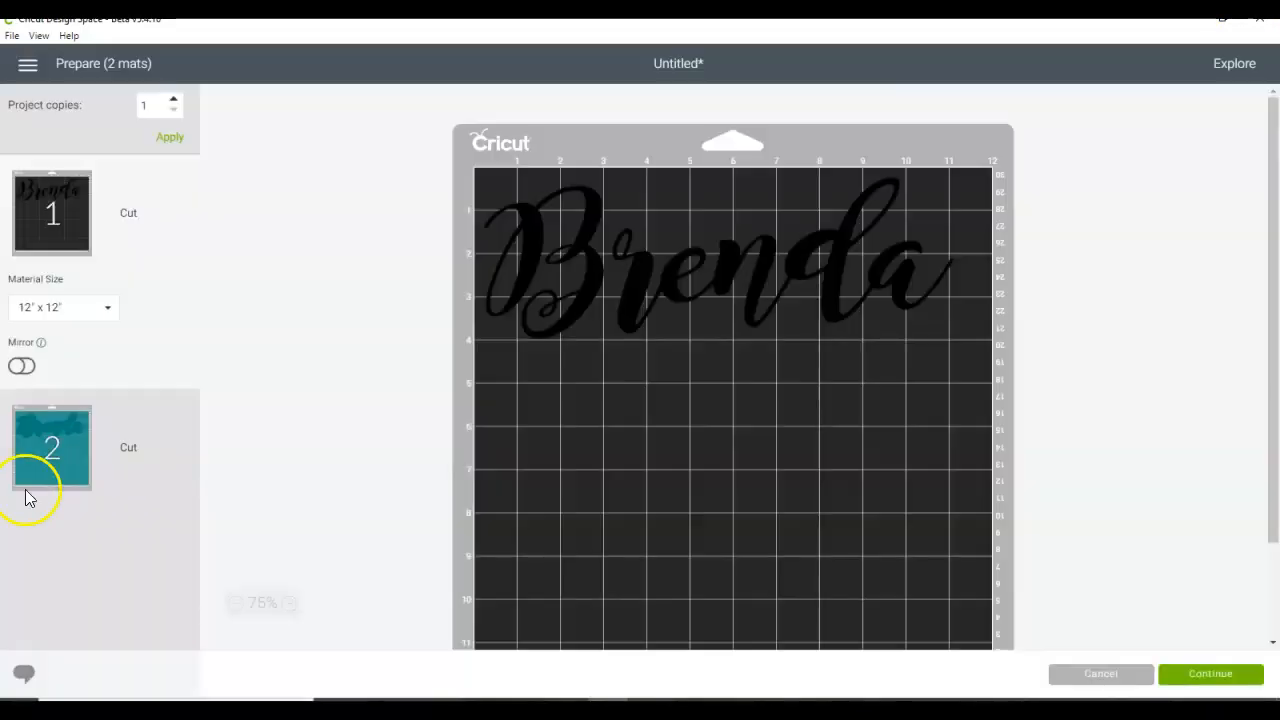
pyautogui.click(26, 498)
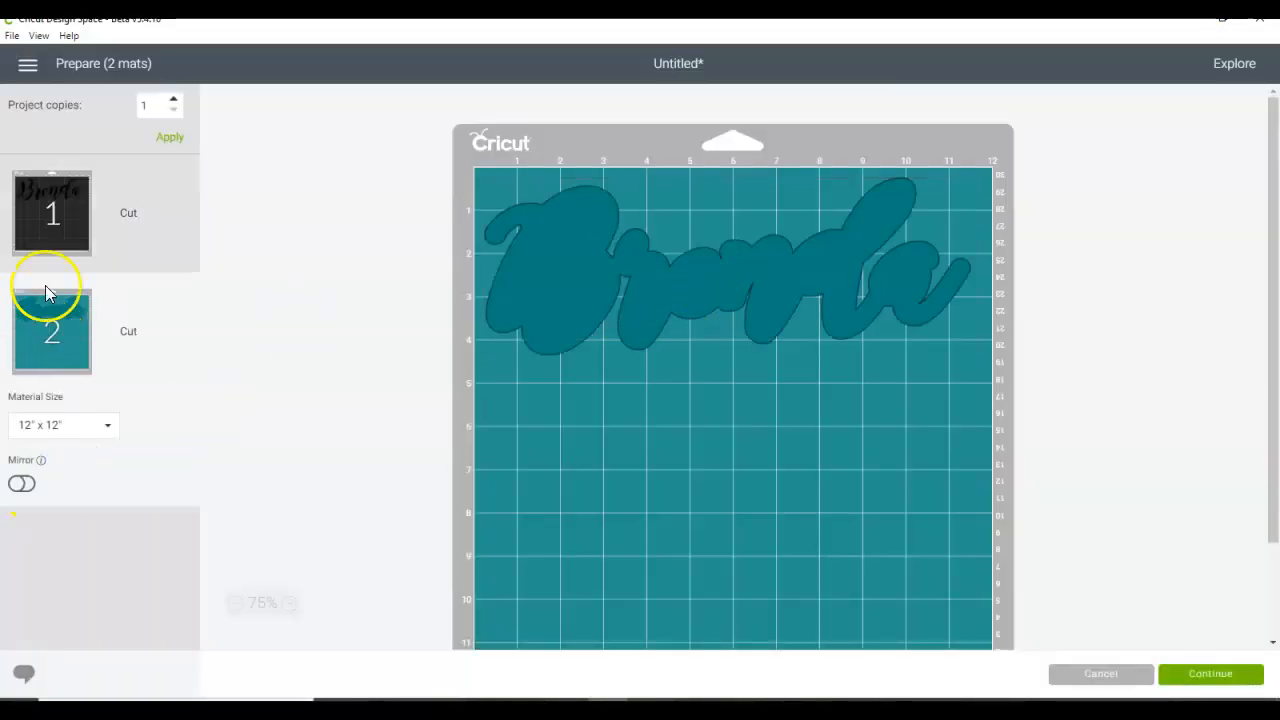
pyautogui.click(52, 220)
pyautogui.click(1101, 673)
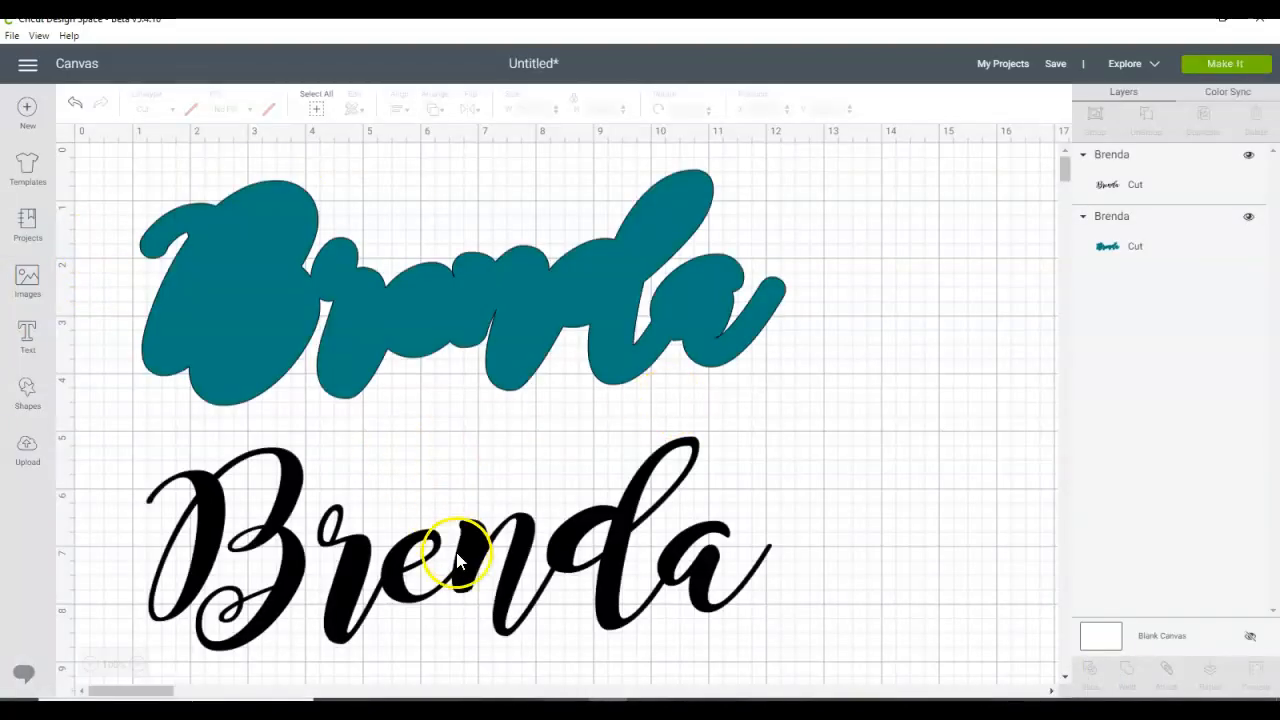
# Step: Place the black lettering back over the teal outline and move both together to about X 2.958, Y 1.174 inches
pyautogui.moveTo(458, 562); pyautogui.dragTo(467, 305)
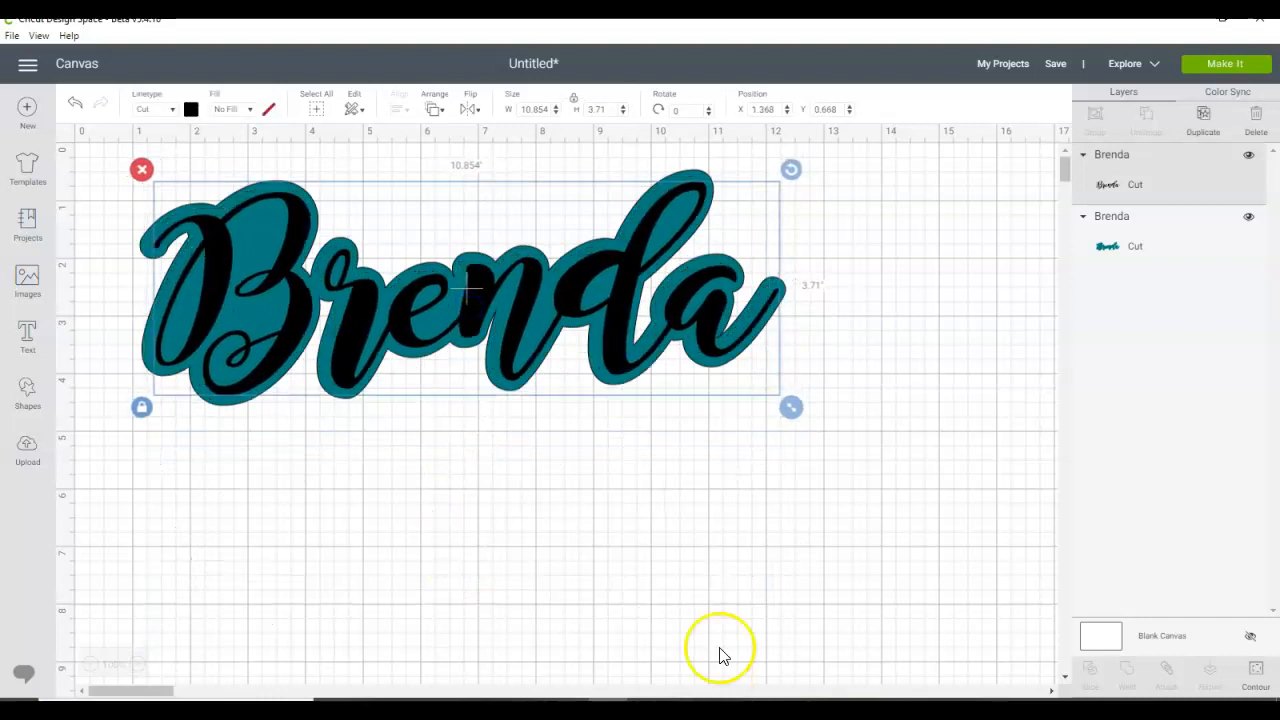
pyautogui.click(640, 463)
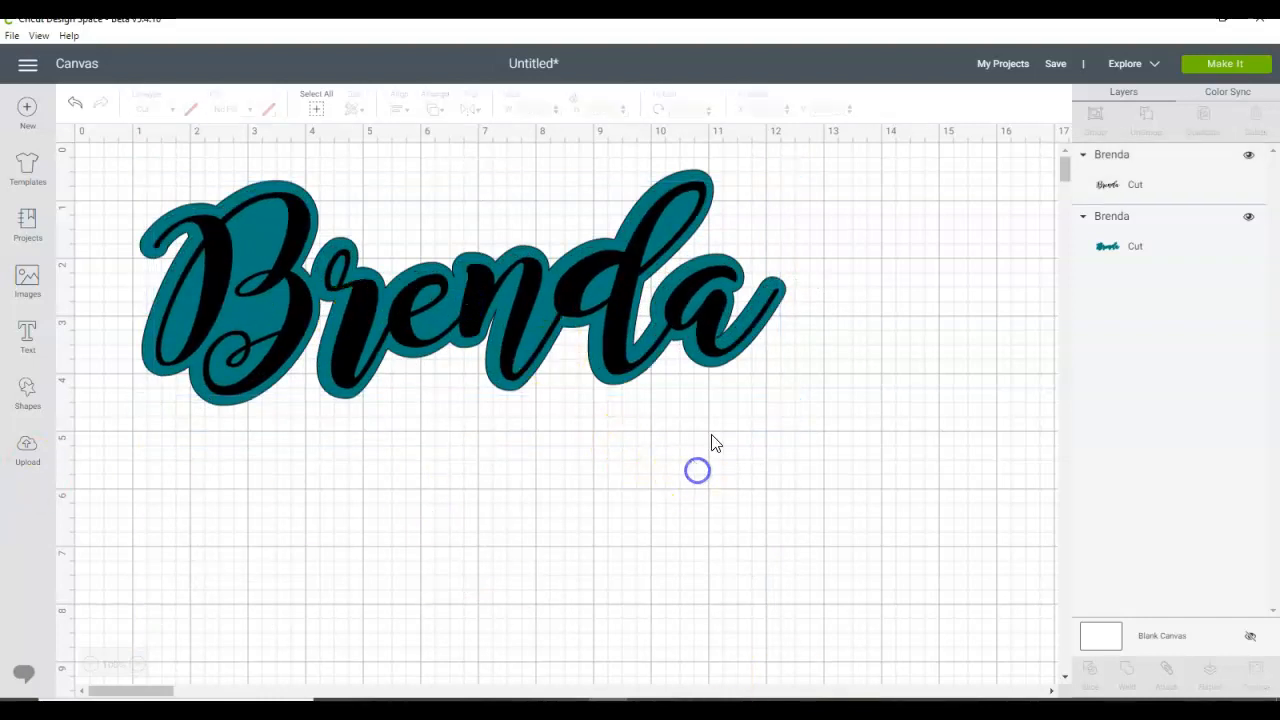
pyautogui.moveTo(837, 406); pyautogui.dragTo(193, 178)
pyautogui.moveTo(371, 306); pyautogui.dragTo(478, 346)
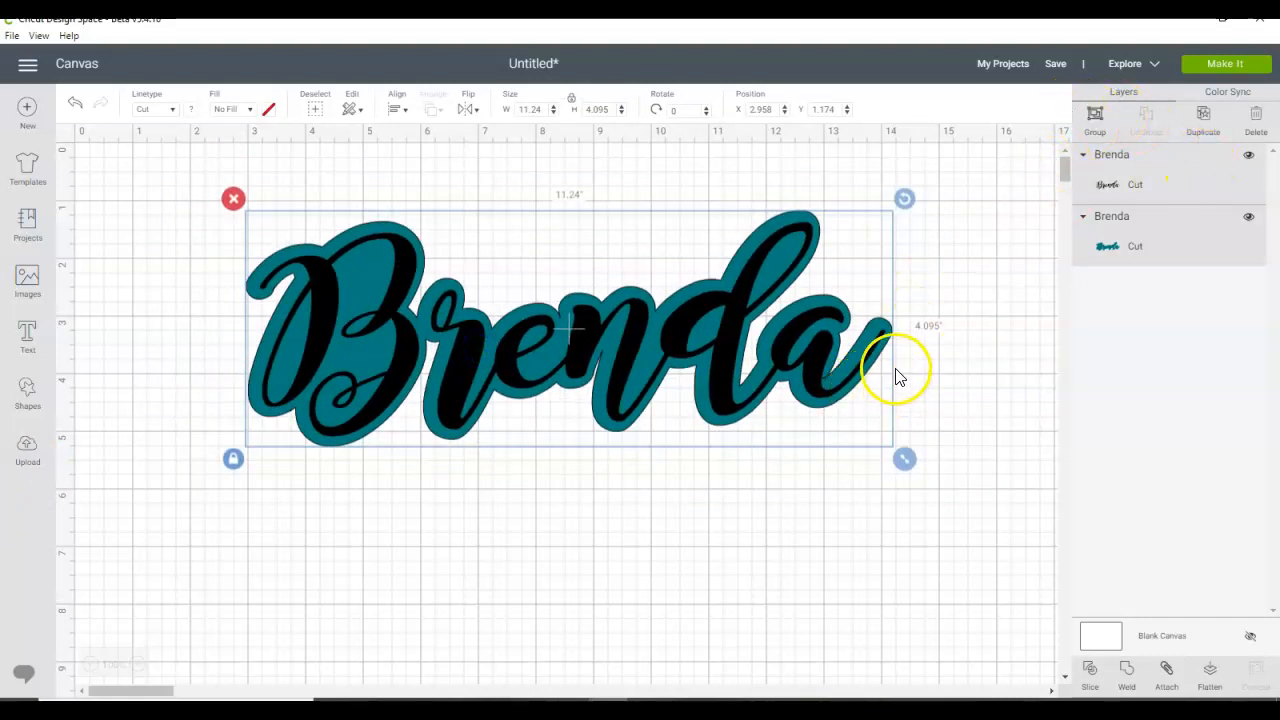
# Step: Separate the black lettering from the teal outline, shifting the outline slightly up and left, and realign the lettering over it
pyautogui.click(783, 523)
pyautogui.moveTo(722, 338); pyautogui.dragTo(711, 523)
pyautogui.click(724, 347)
pyautogui.moveTo(724, 347); pyautogui.dragTo(698, 297)
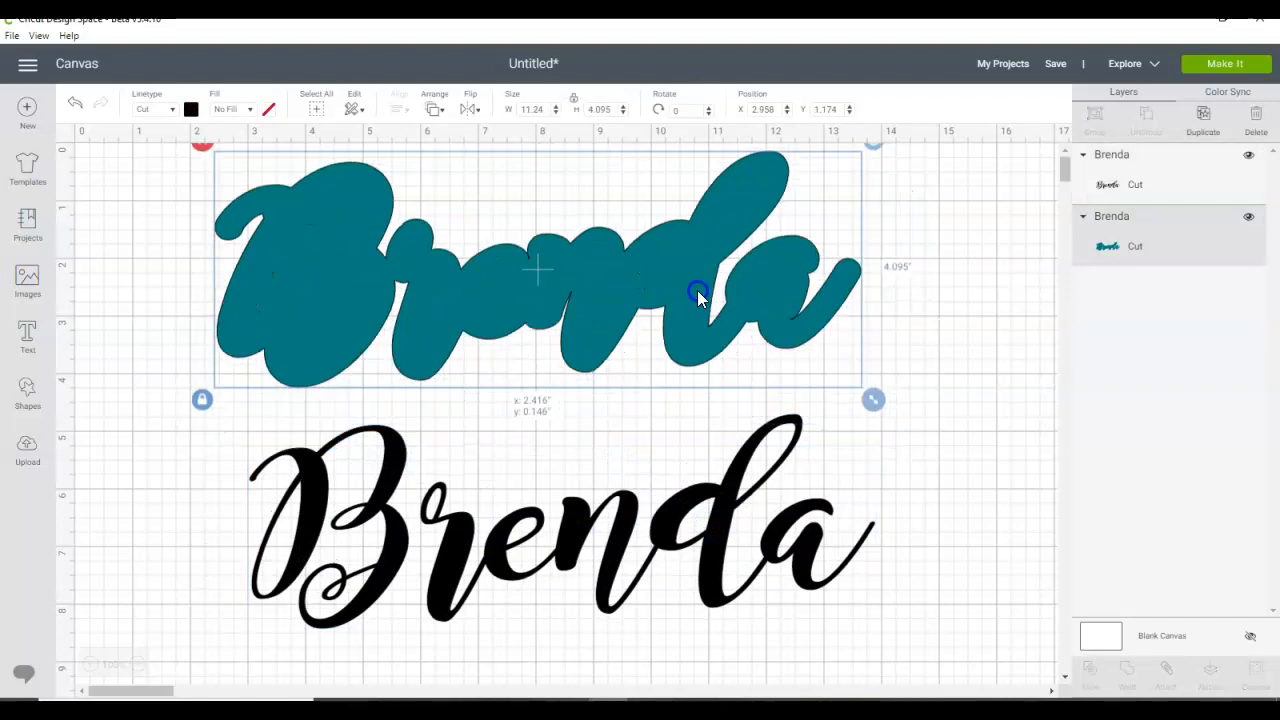
pyautogui.moveTo(709, 528); pyautogui.dragTo(677, 286)
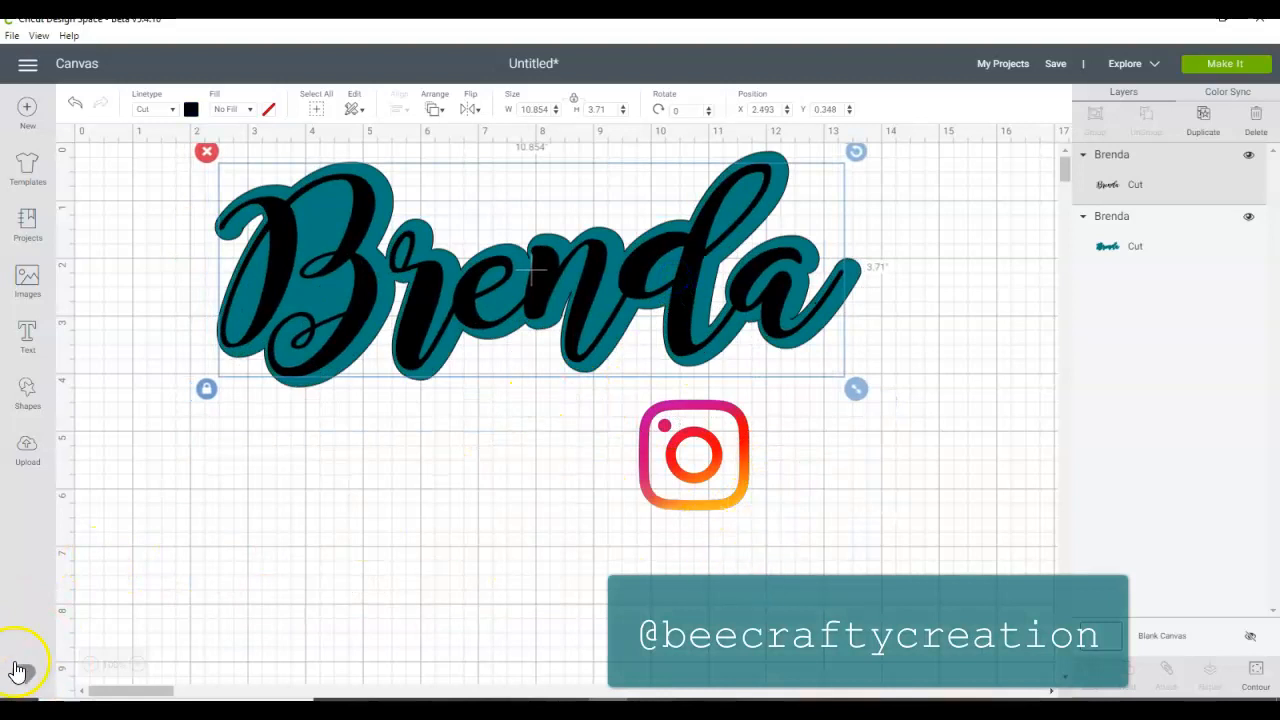
pyautogui.moveTo(693, 273)
pyautogui.mouseDown()
pyautogui.moveTo(730, 322)
pyautogui.moveTo(690, 288)
pyautogui.moveTo(696, 272)
pyautogui.mouseUp()
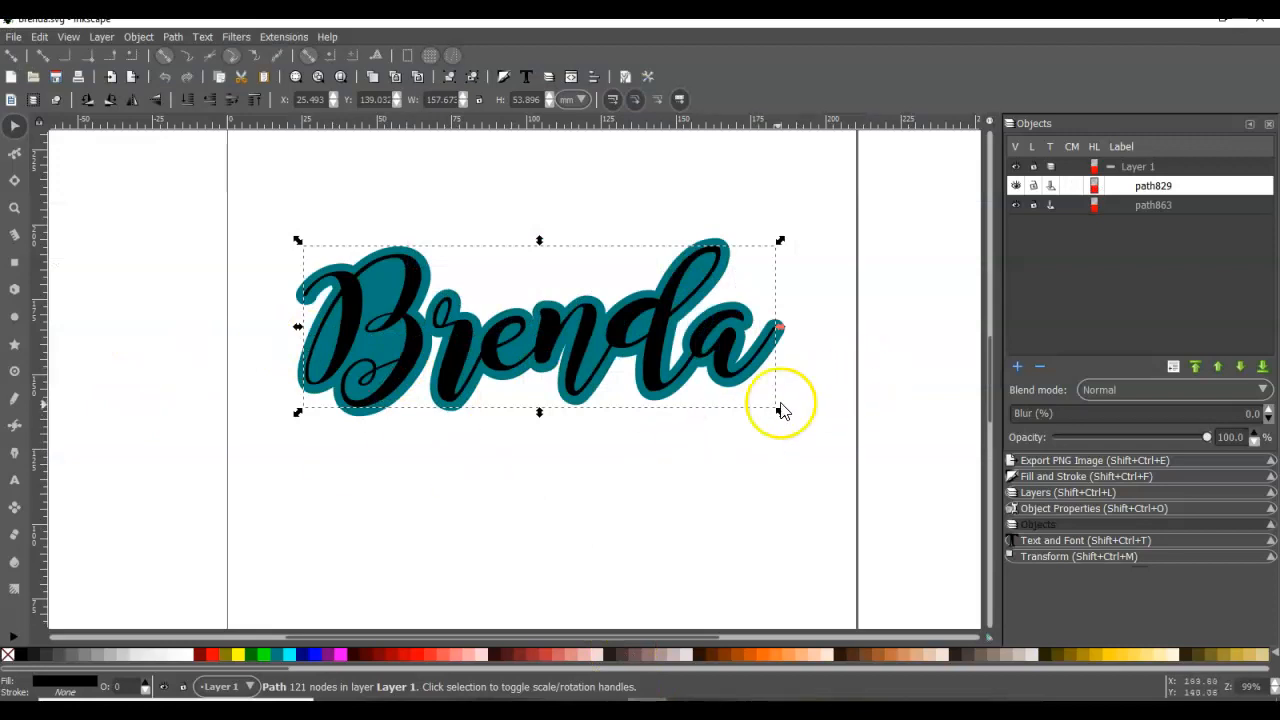
# Step: Switch back to Inkscape and clear the selection of the black lettering
pyautogui.click(721, 471)
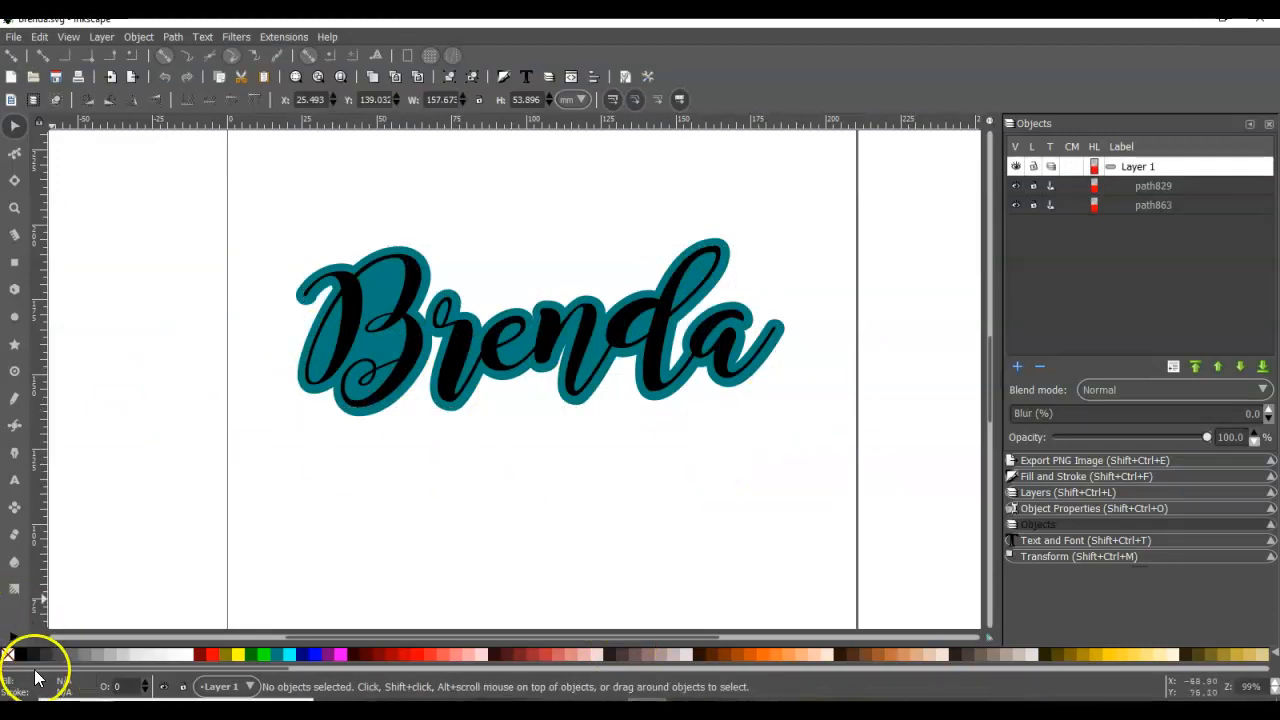